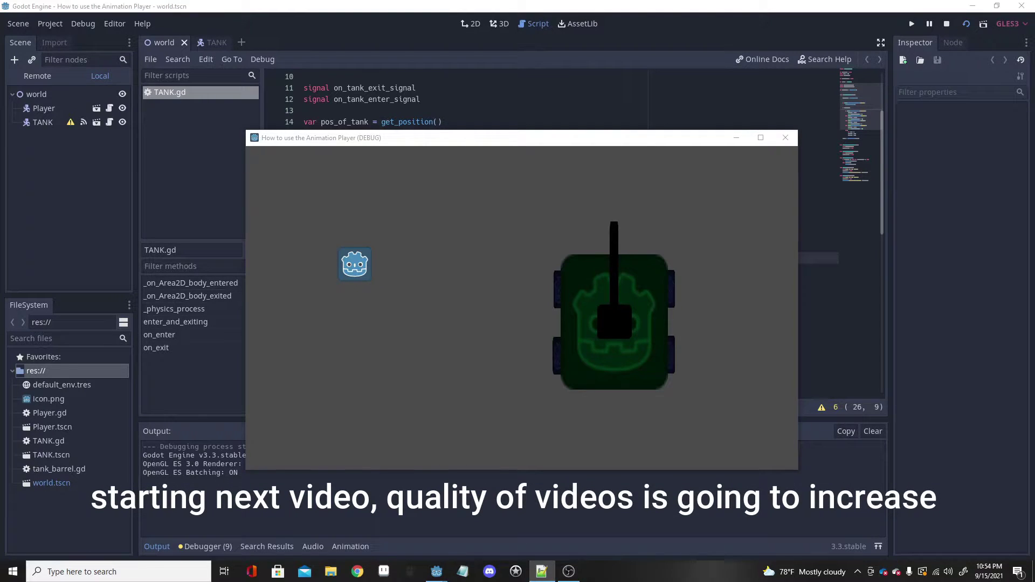
Test the running game by moving the player into the tank and driving it in different directions, and close the game.
left_click(337, 366)
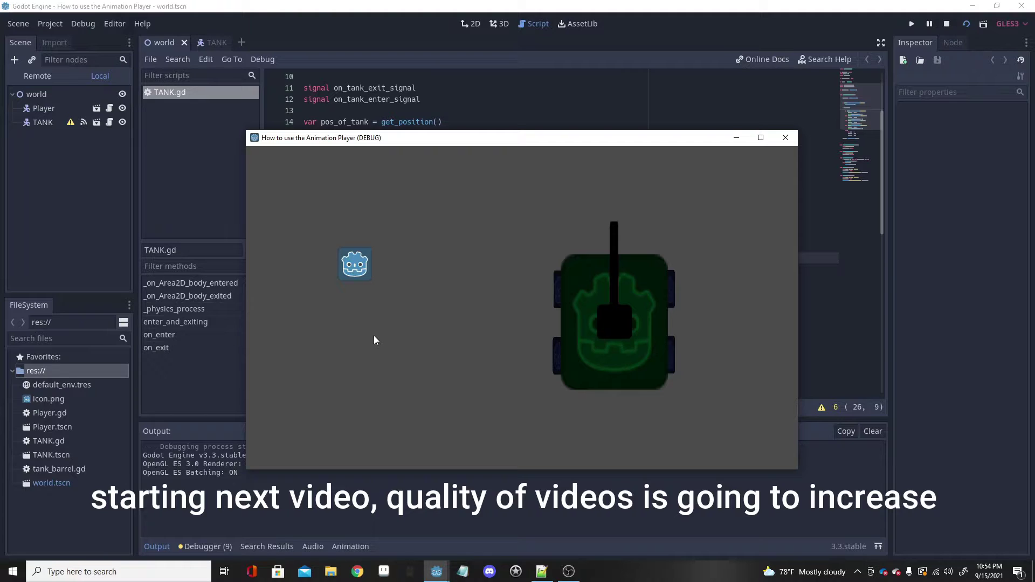
key("Right")
key("Down")
key("Right")
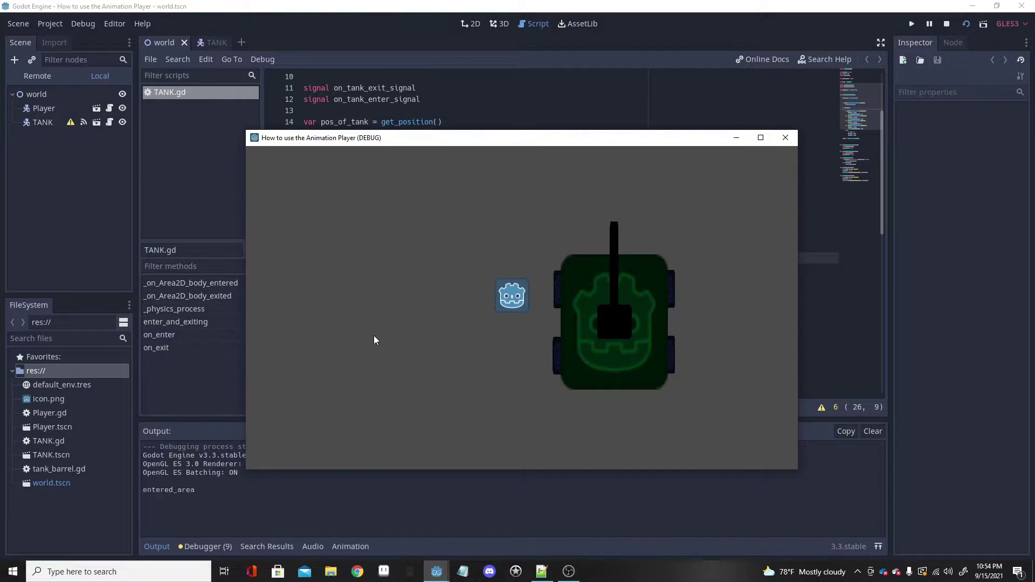
key("Right")
key("Left")
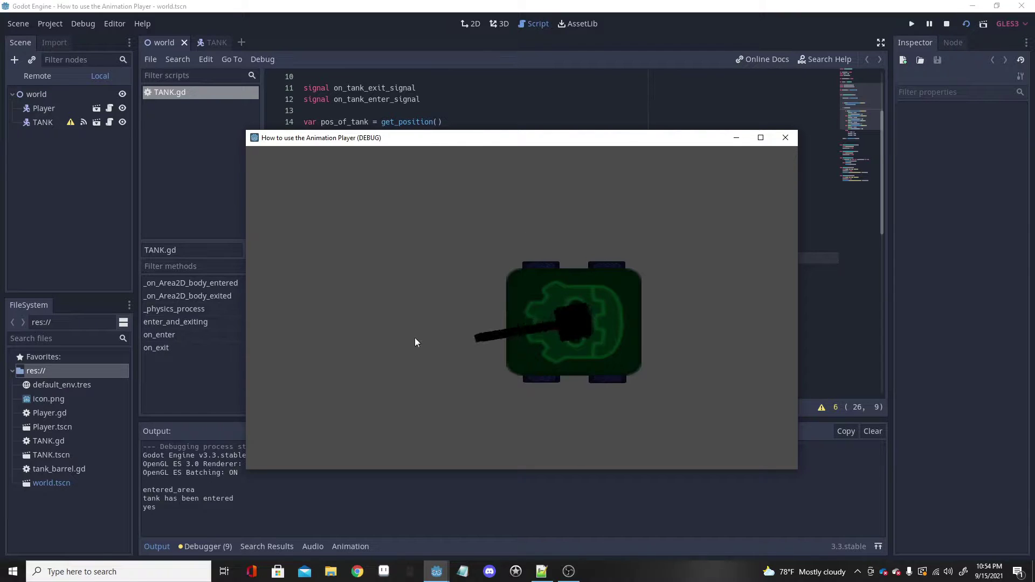
key("Left")
key("Right")
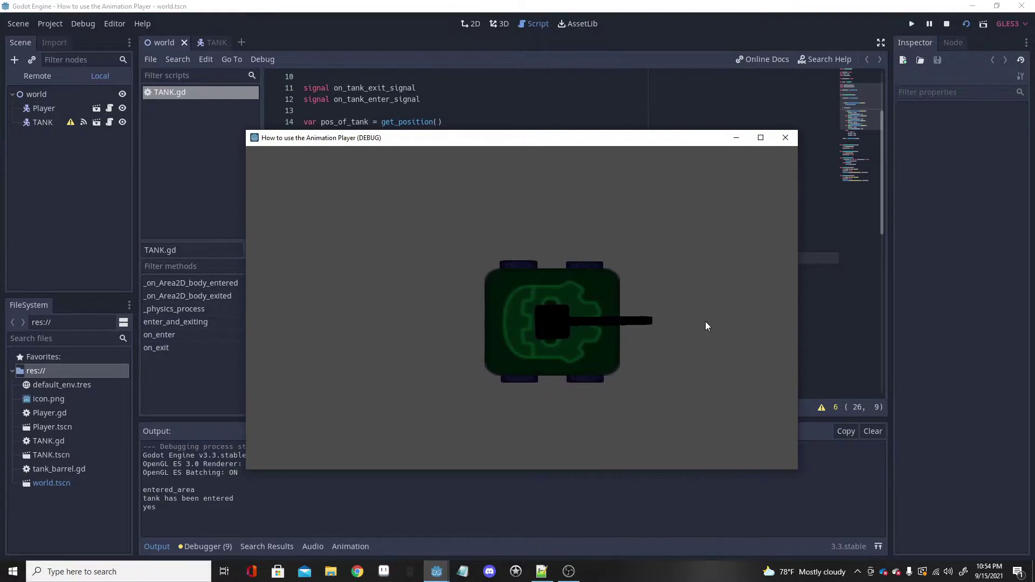
key("Up")
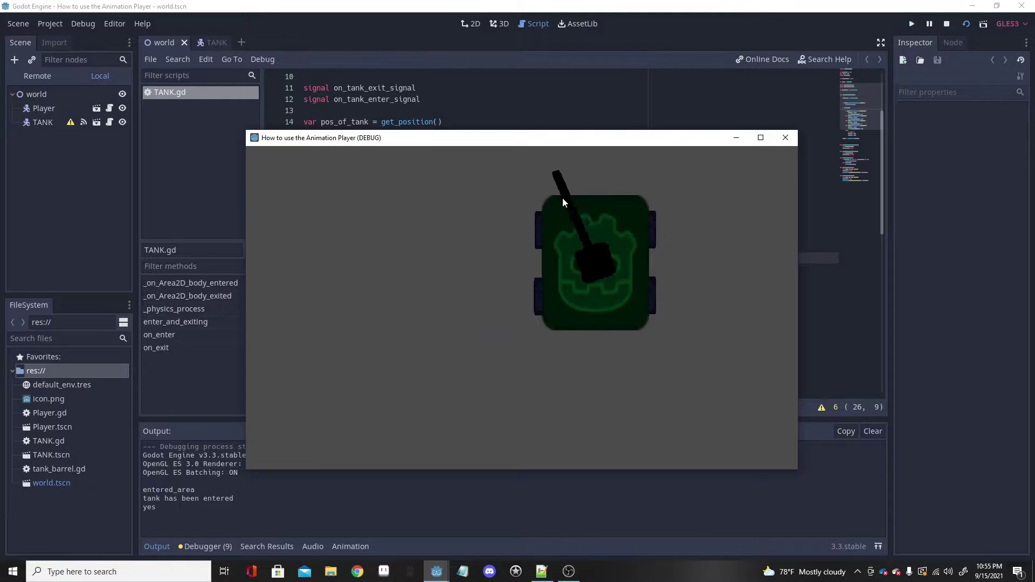
key("Left")
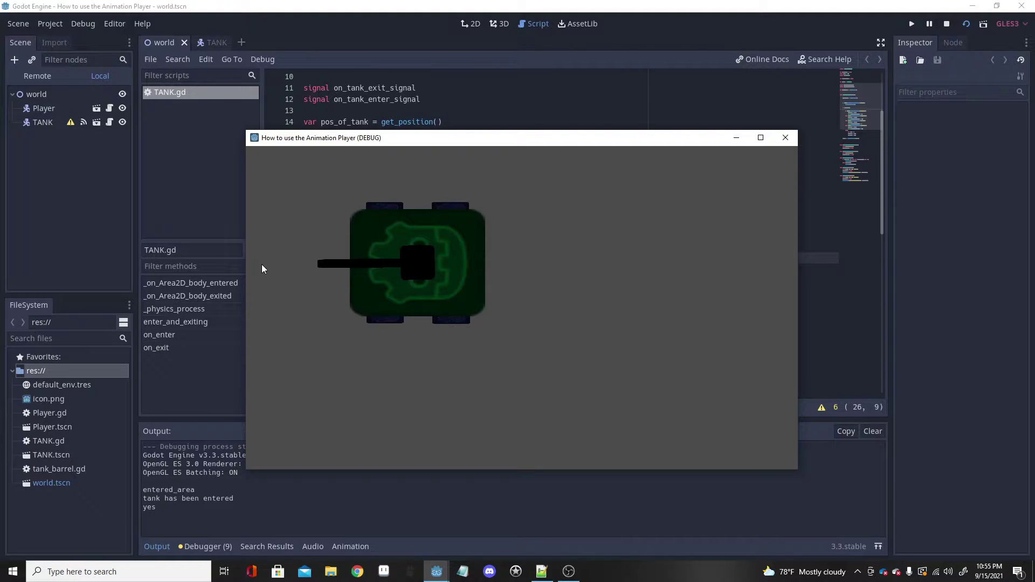
left_click(785, 138)
Open the TANK scene for editing and add an AnimationPlayer node under its root TANK node.
left_click(109, 106)
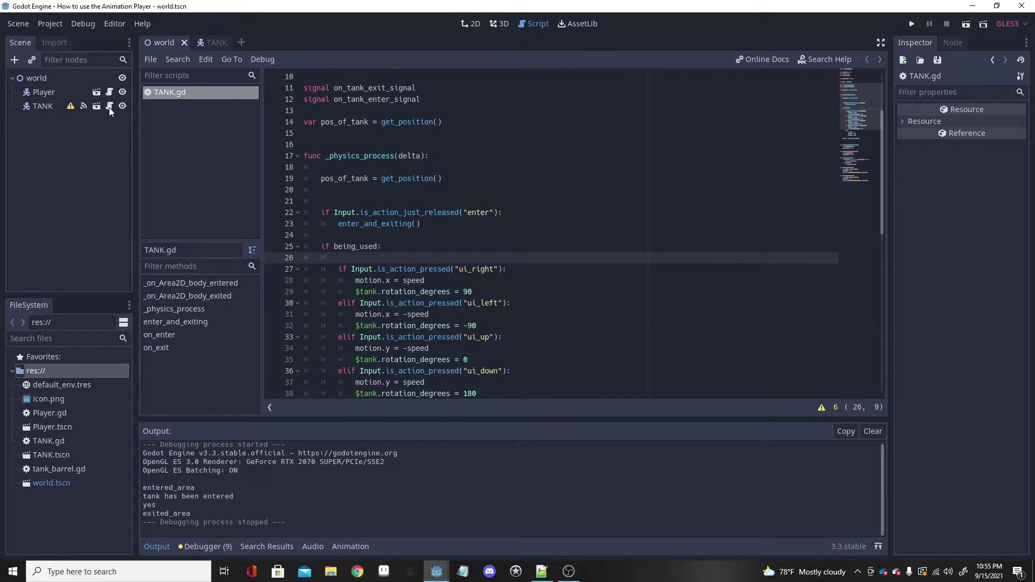
left_click(97, 106)
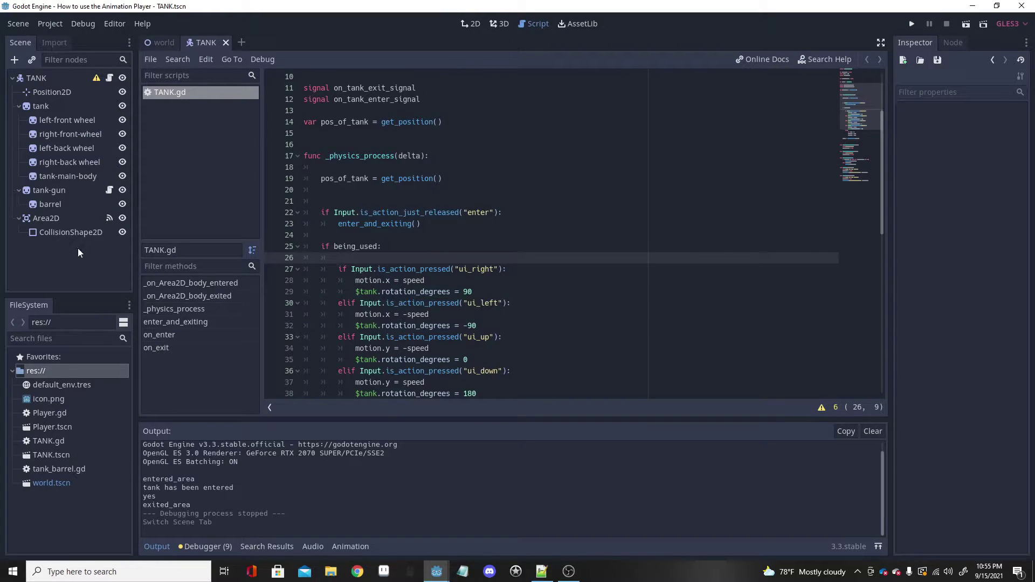
left_click(27, 79)
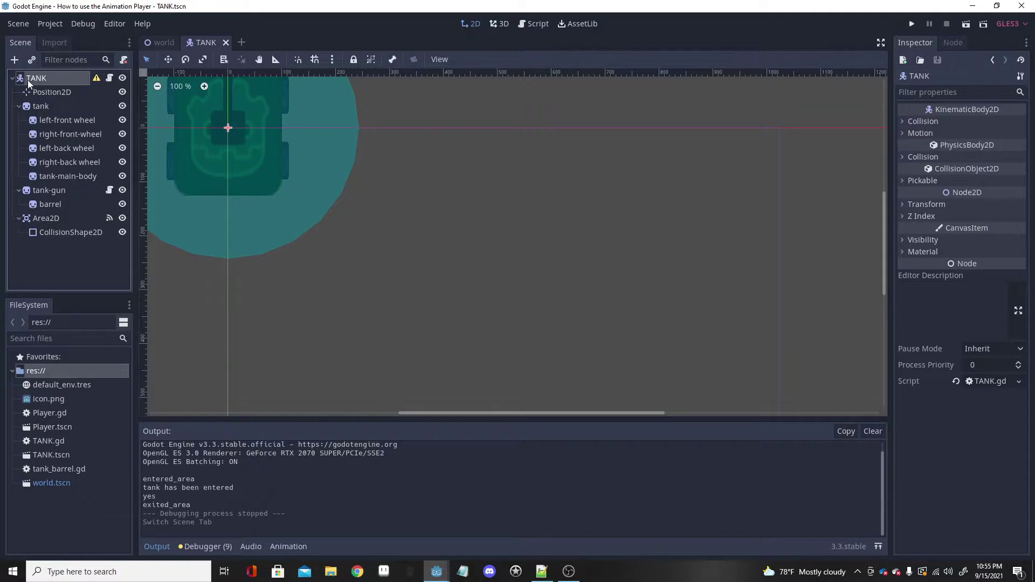
scroll(361, 174, "down", 2)
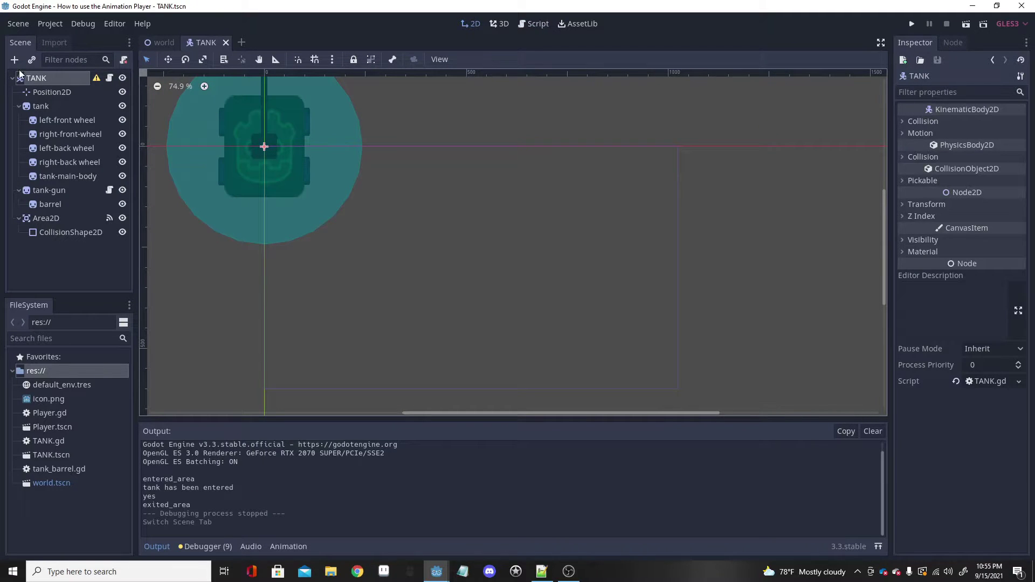
key("ctrl+a")
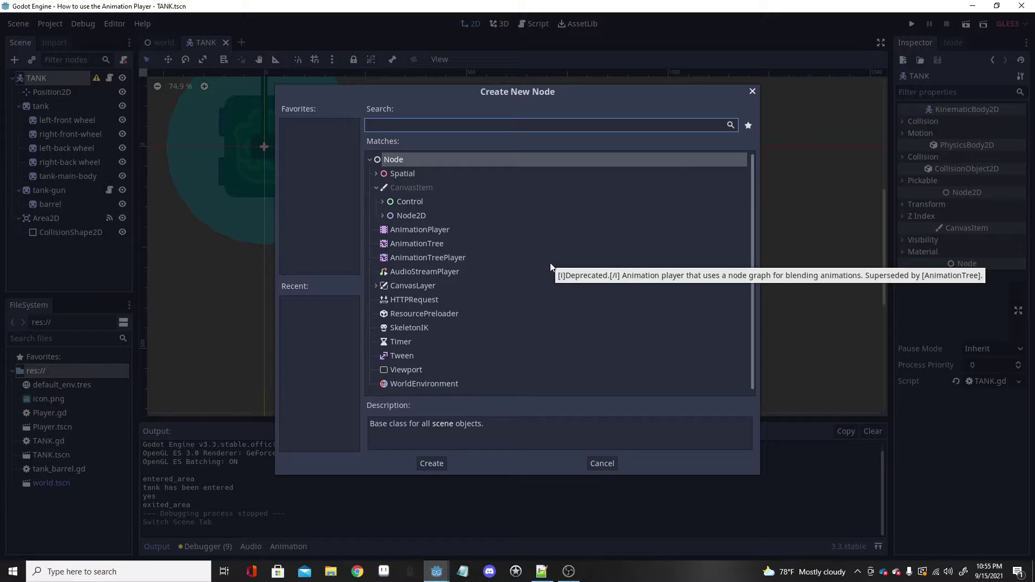
type("Anim")
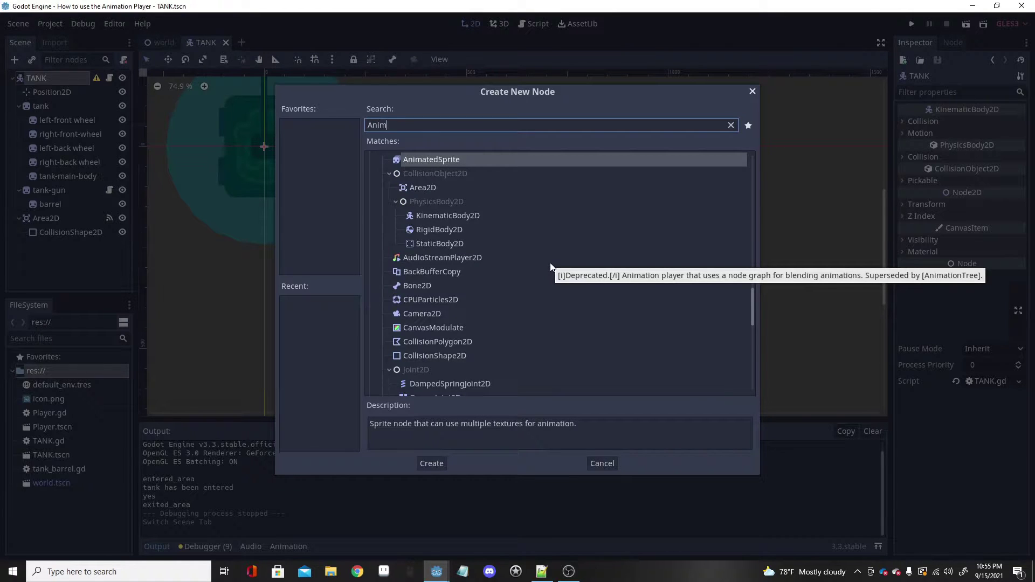
scroll(607, 344, "down", 10)
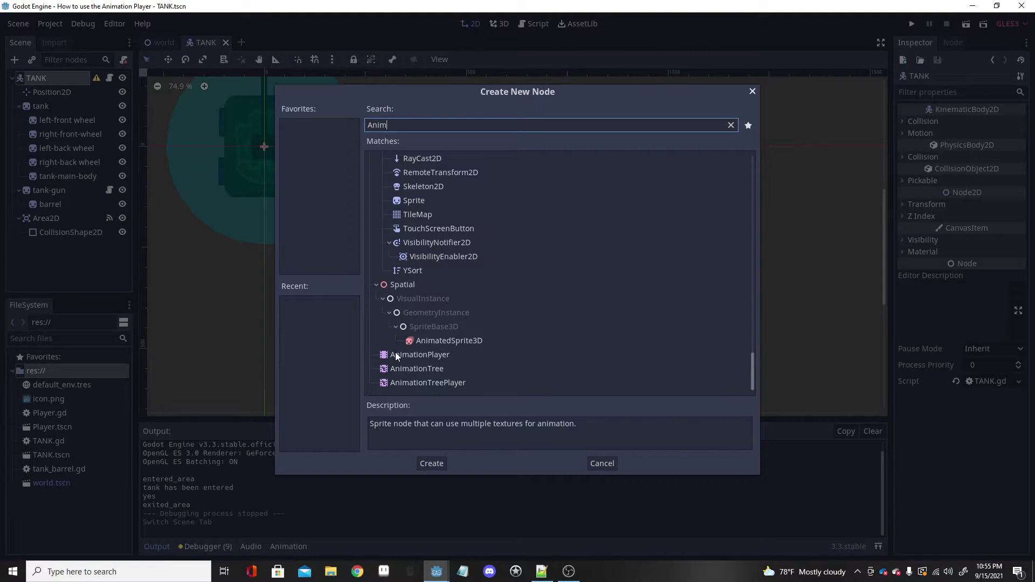
double_click(395, 354)
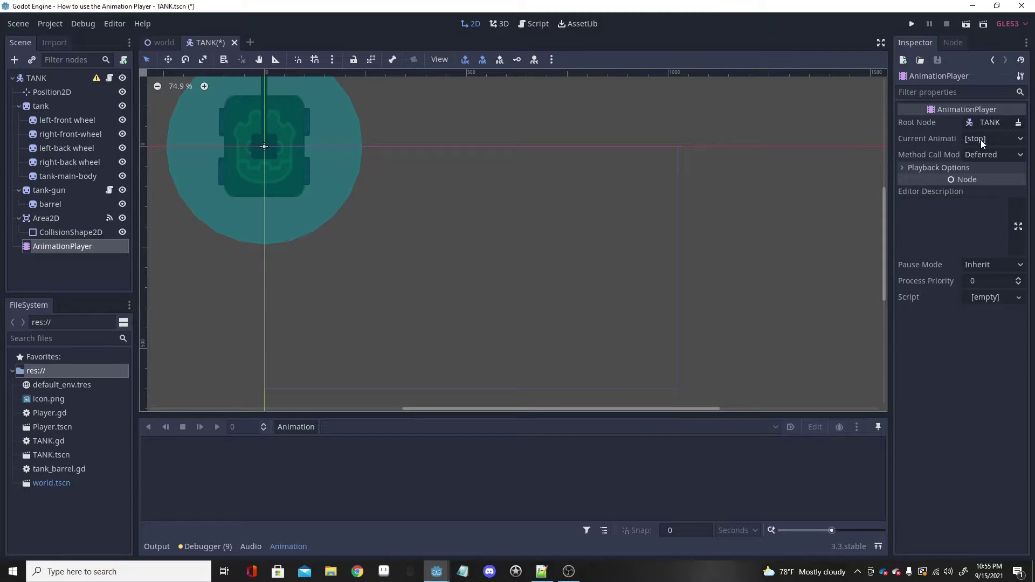
Examine the AnimationPlayer's playback options: process mode, default blend time and speed, leaving them at their defaults.
left_click(912, 168)
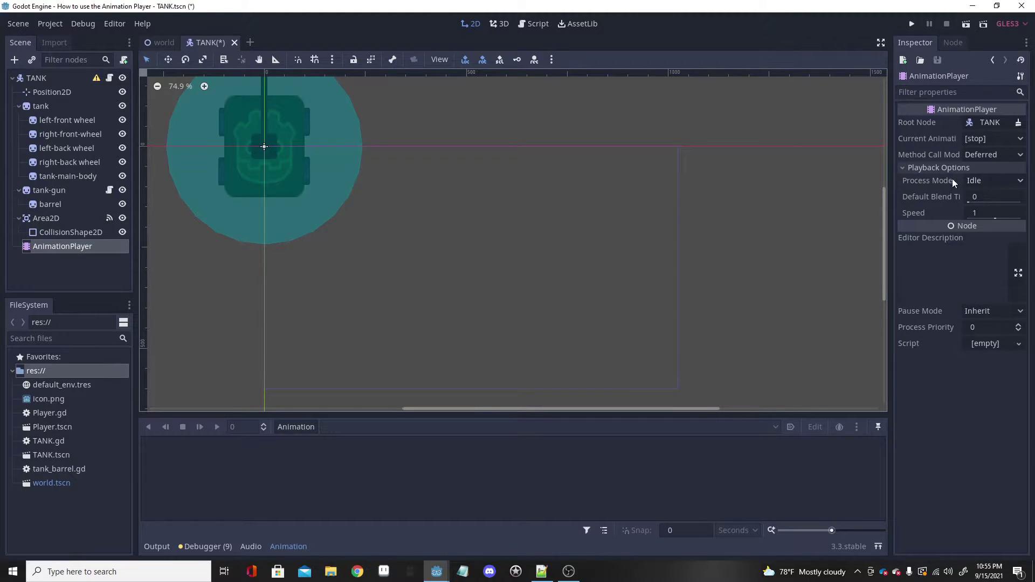
left_click(980, 183)
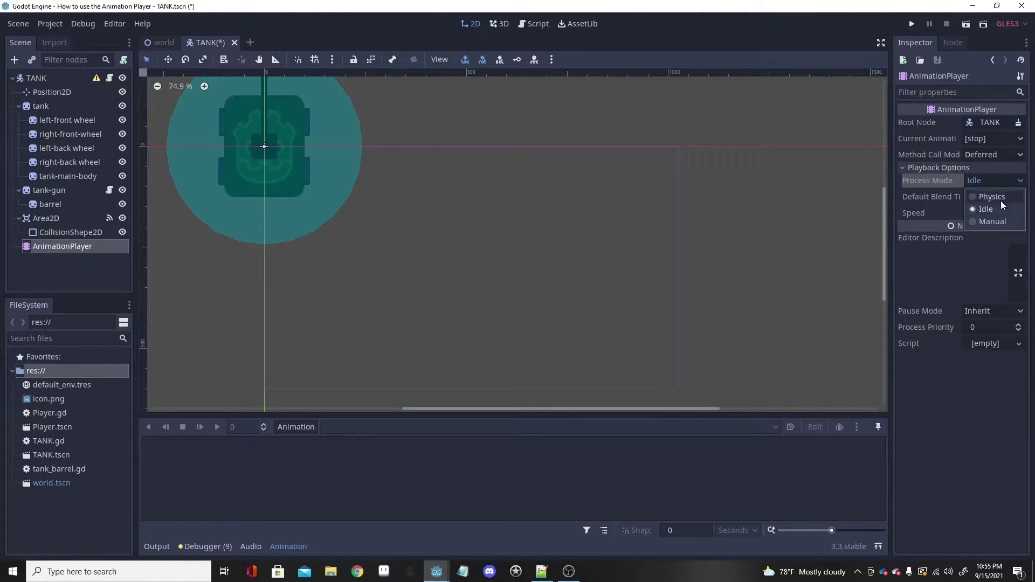
left_click(985, 211)
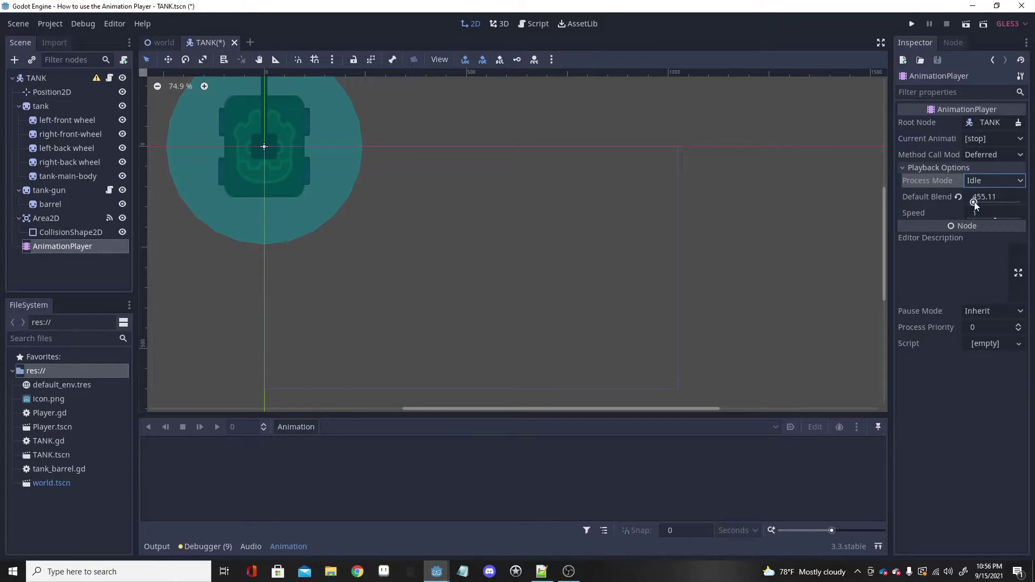
left_click_drag(971, 203, 968, 203)
mouse_move(994, 219)
left_mouse_down()
mouse_move(1013, 219)
mouse_move(995, 220)
left_mouse_up()
left_click(958, 213)
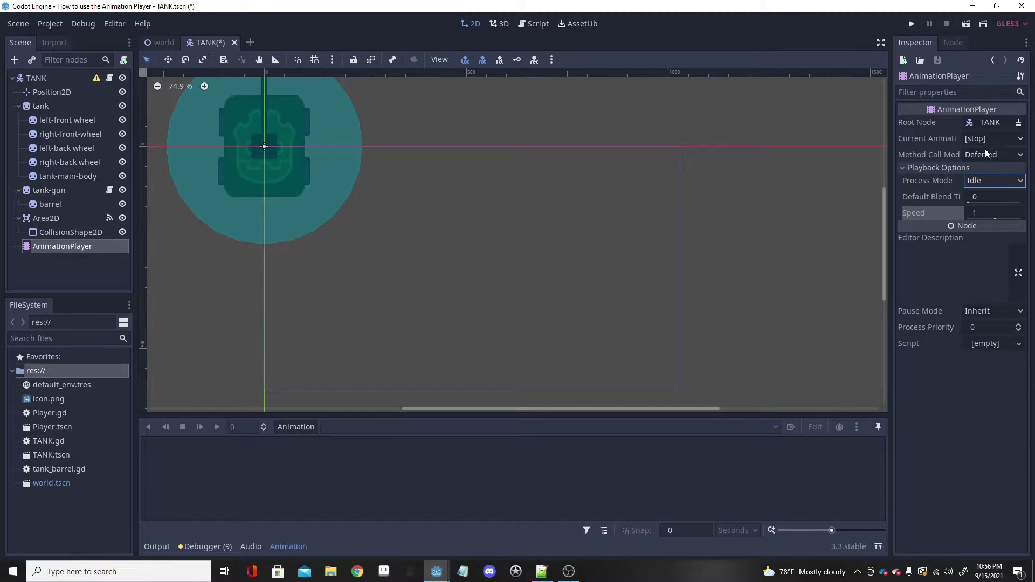
left_click(916, 167)
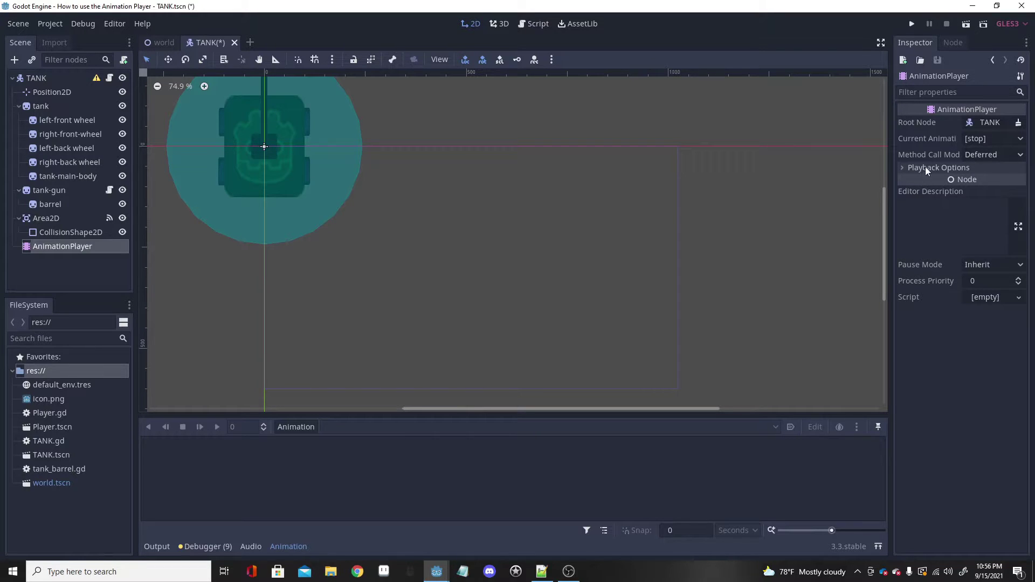
left_click(926, 168)
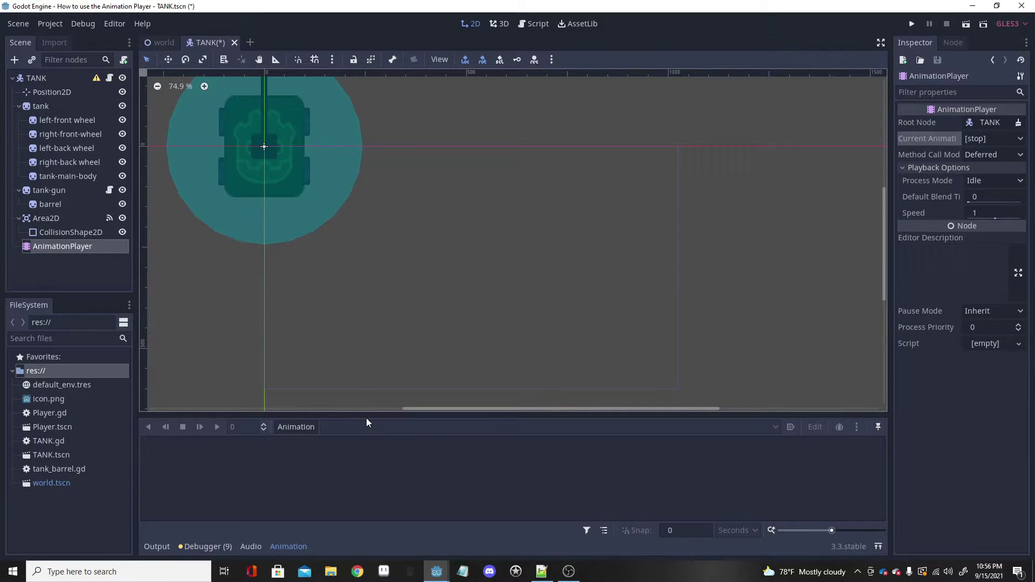
Enlarge the animation editor and create a new animation named tank_idleing.
left_click_drag(367, 416, 343, 119)
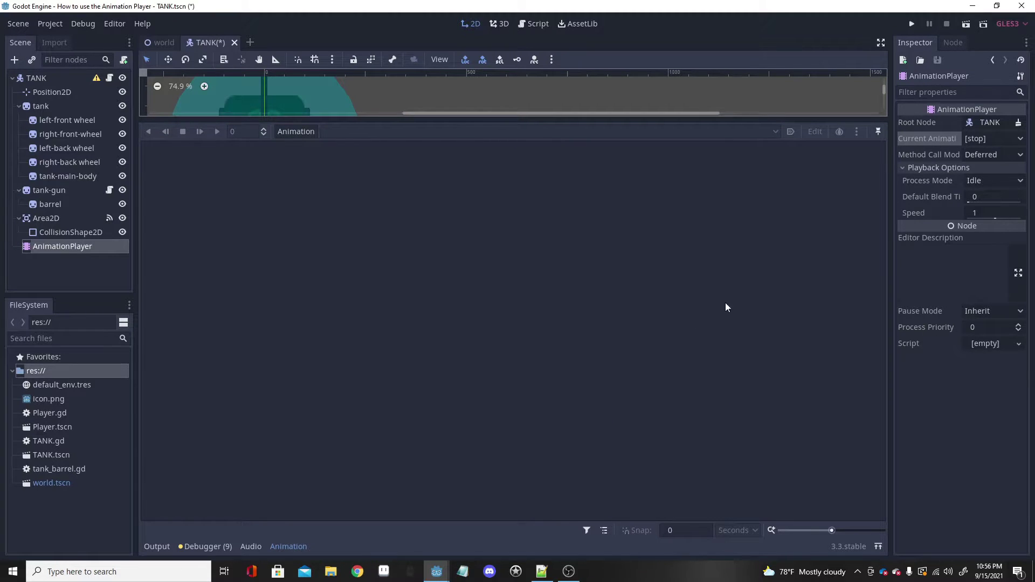
left_click(296, 131)
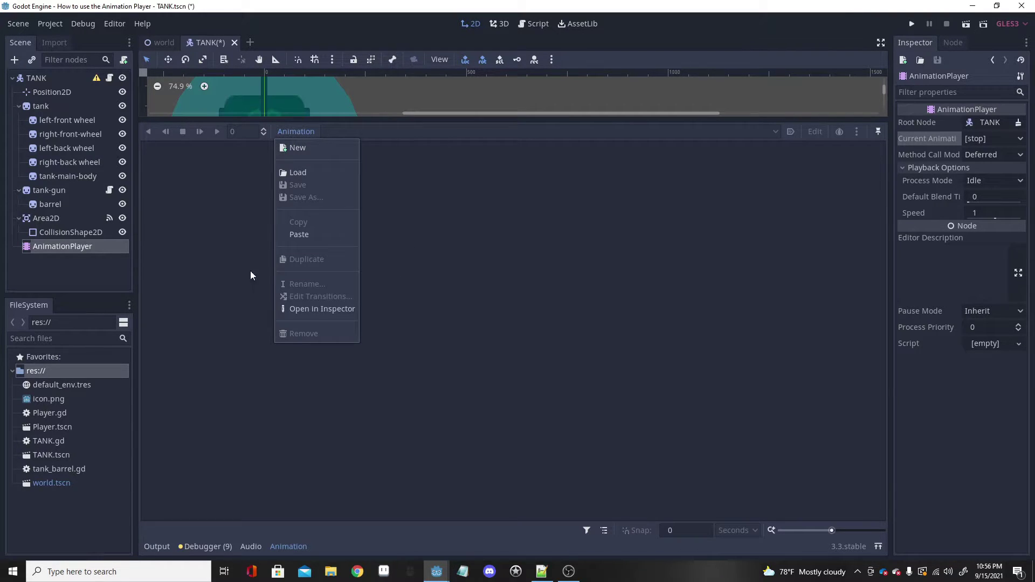
left_click(296, 149)
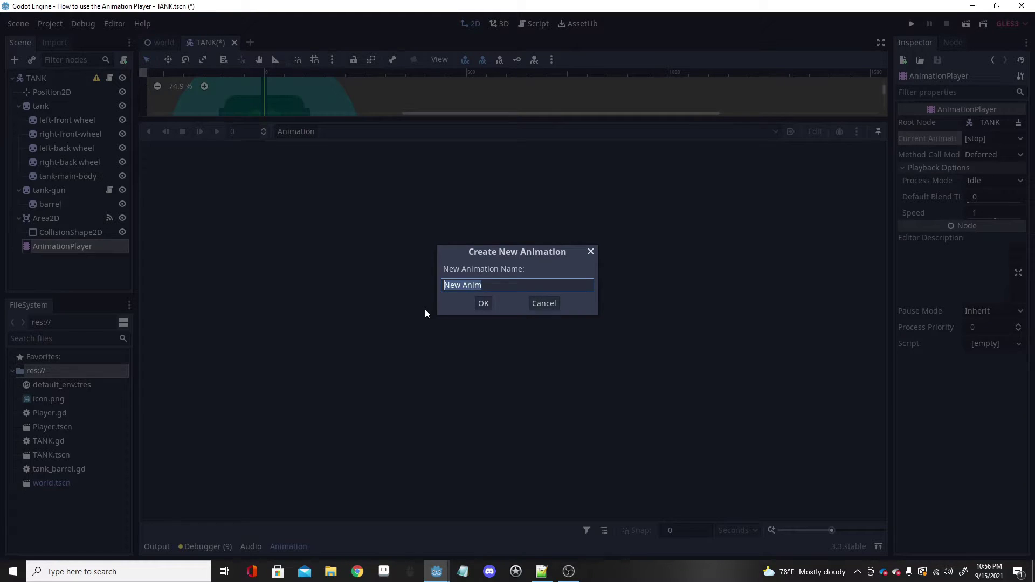
type("tank_idle")
key("BackSpace")
type("ing")
key("BackSpace")
key("BackSpace")
key("BackSpace")
key("BackSpace")
type("leing")
left_click(479, 303)
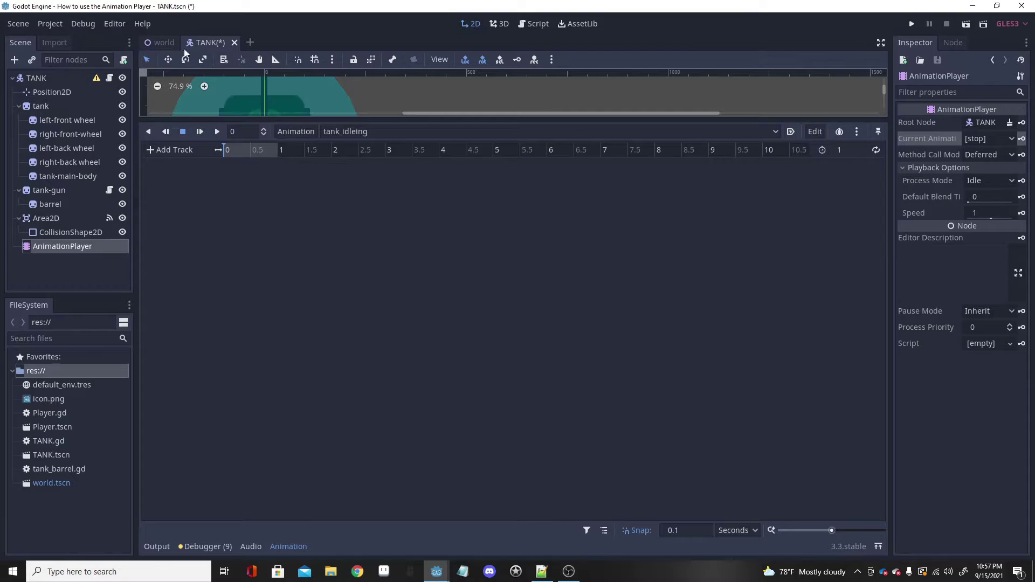
Set the length of the tank_idleing animation to 1.2 seconds.
left_click_drag(224, 150, 256, 155)
left_click(850, 149)
key("Return")
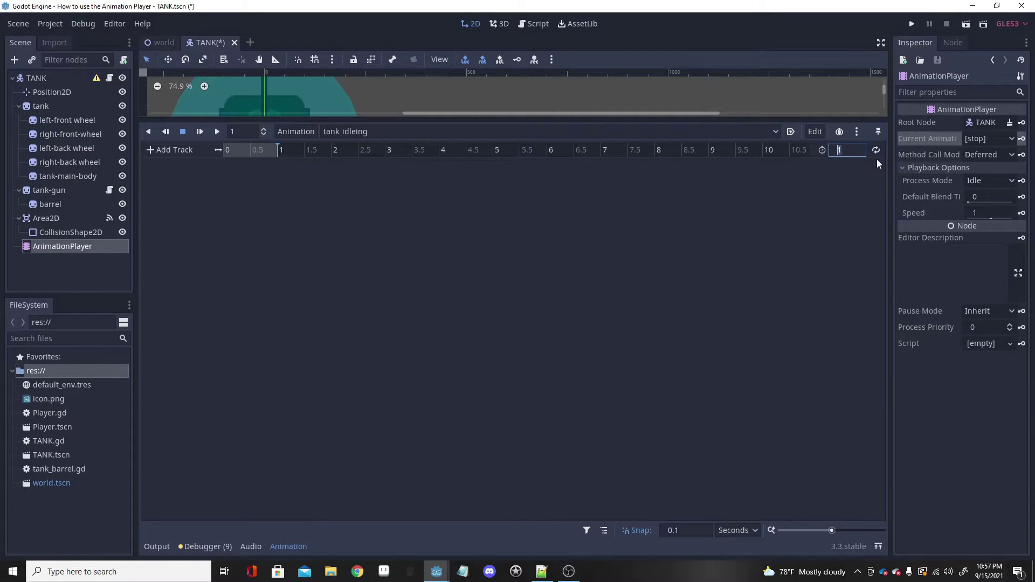
key("End")
type(".2")
key("Return")
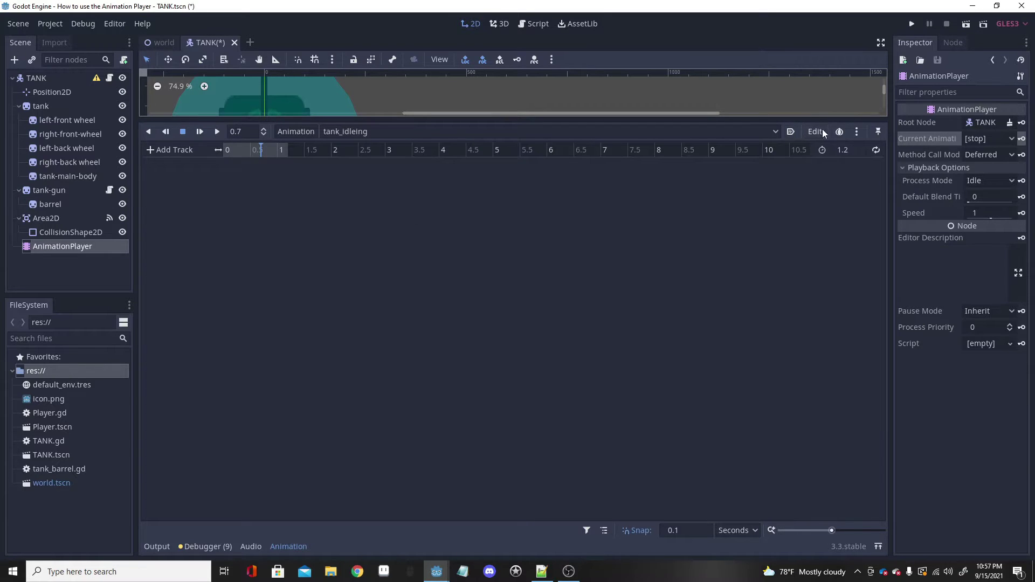
Add a property track that animates the position of the tank-main-body sprite.
left_click_drag(679, 123, 665, 208)
left_click(163, 240)
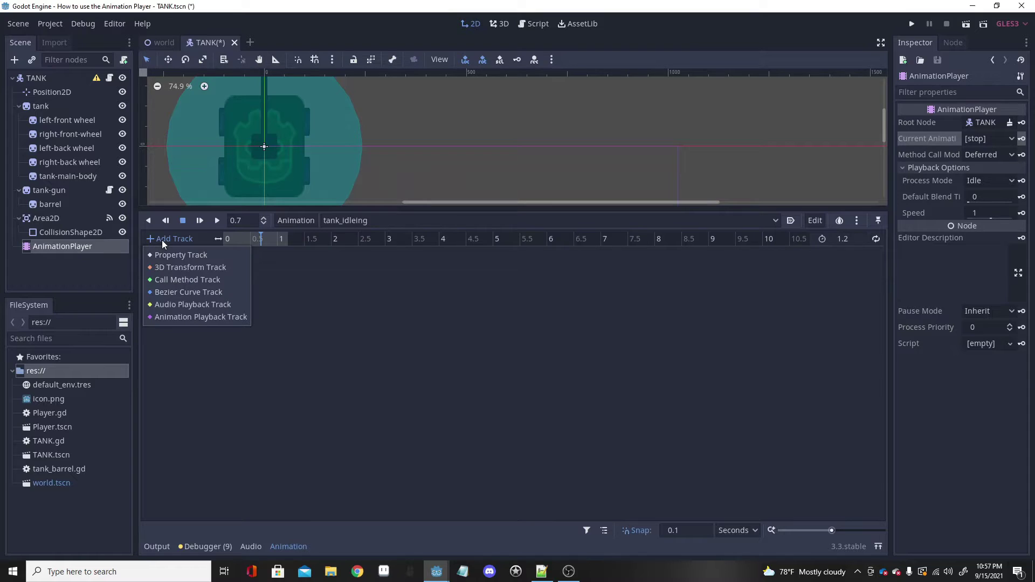
left_click(412, 366)
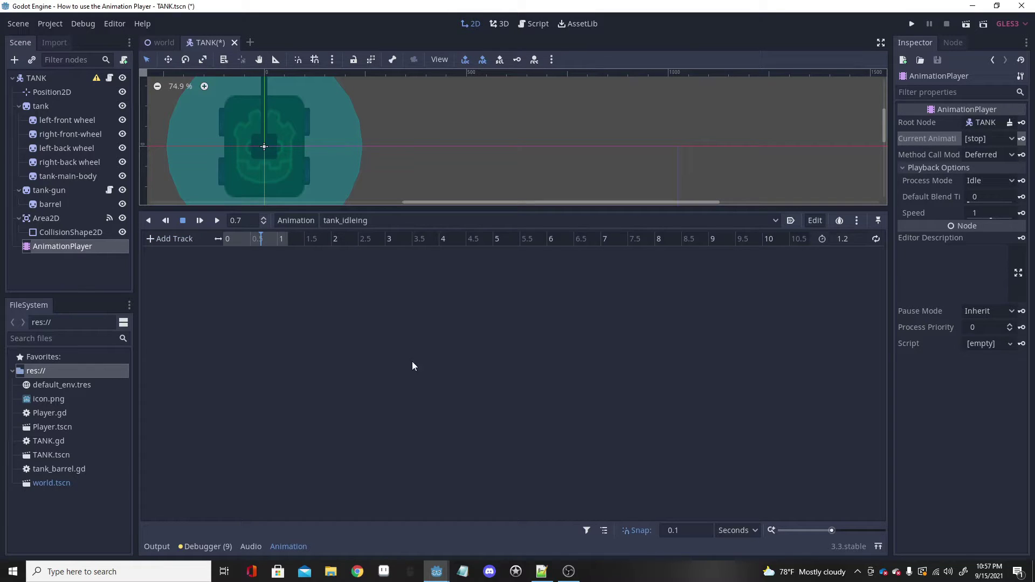
left_click(173, 243)
left_click(189, 256)
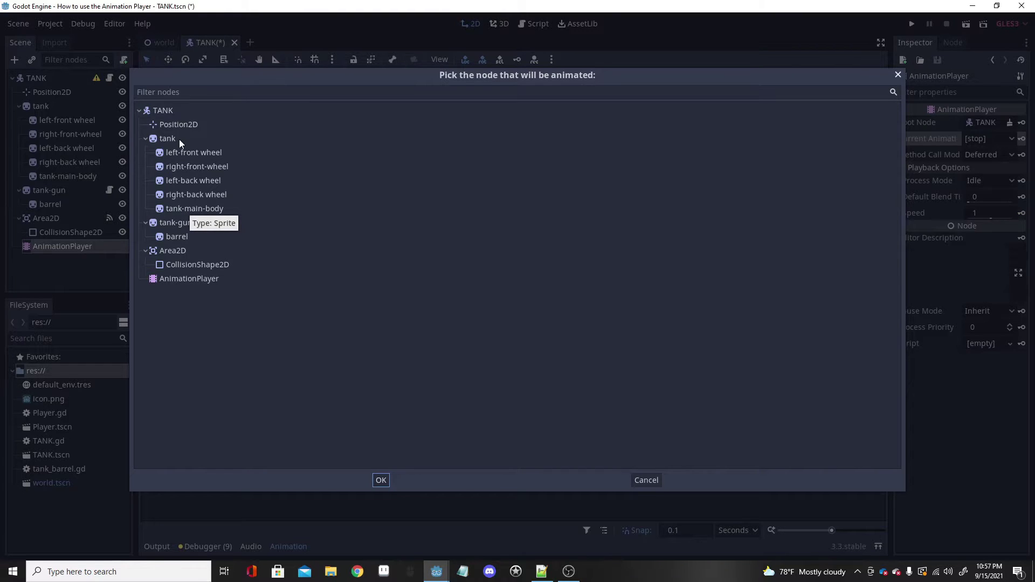
double_click(211, 209)
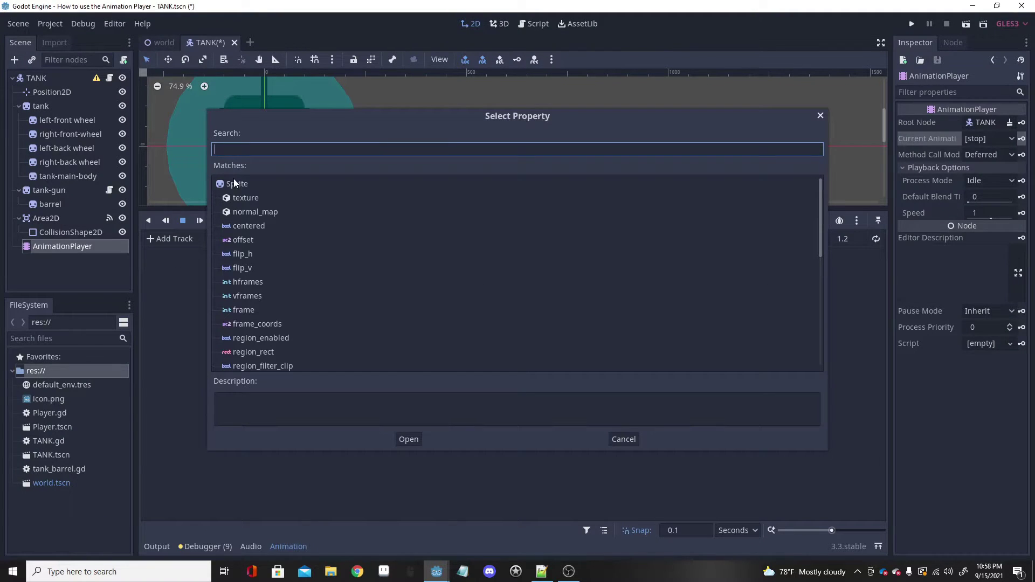
type("pos")
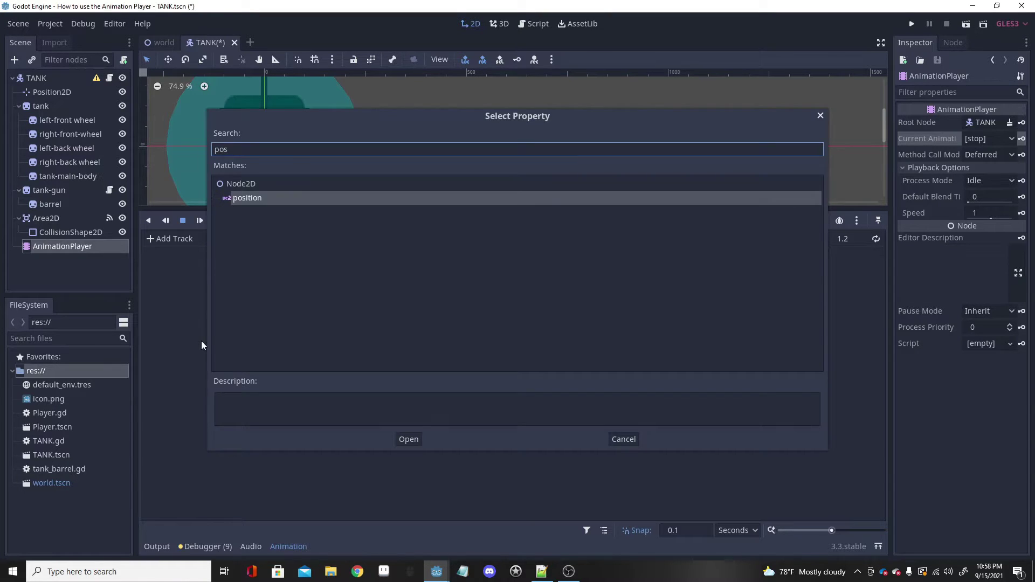
key("Return")
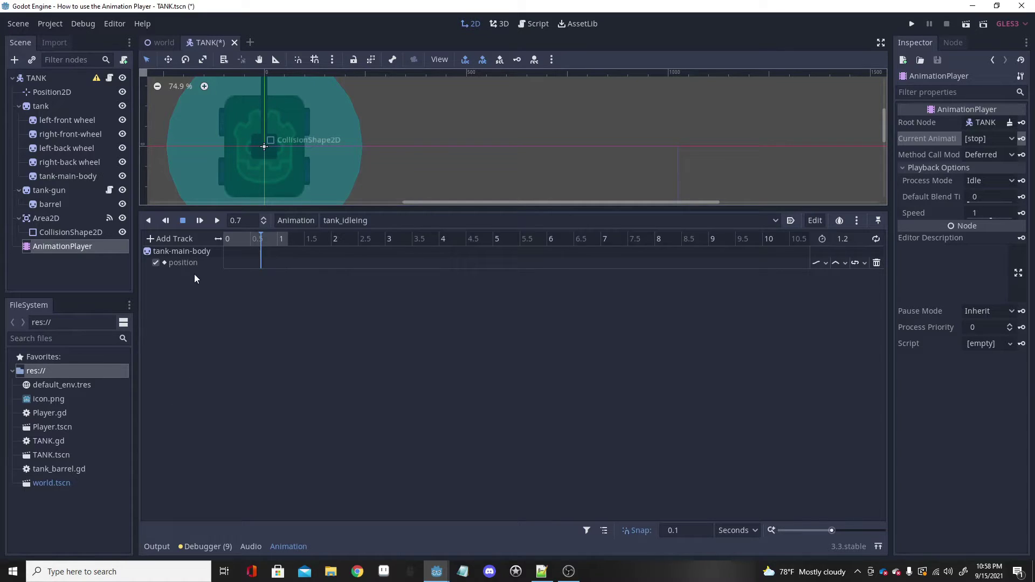
Move the playhead to 0 seconds and shrink the animation editor to give the 2D viewport more room.
left_click_drag(260, 238, 206, 263)
left_click_drag(311, 211, 320, 349)
scroll(269, 121, "down", 1)
scroll(260, 127, "down", 1)
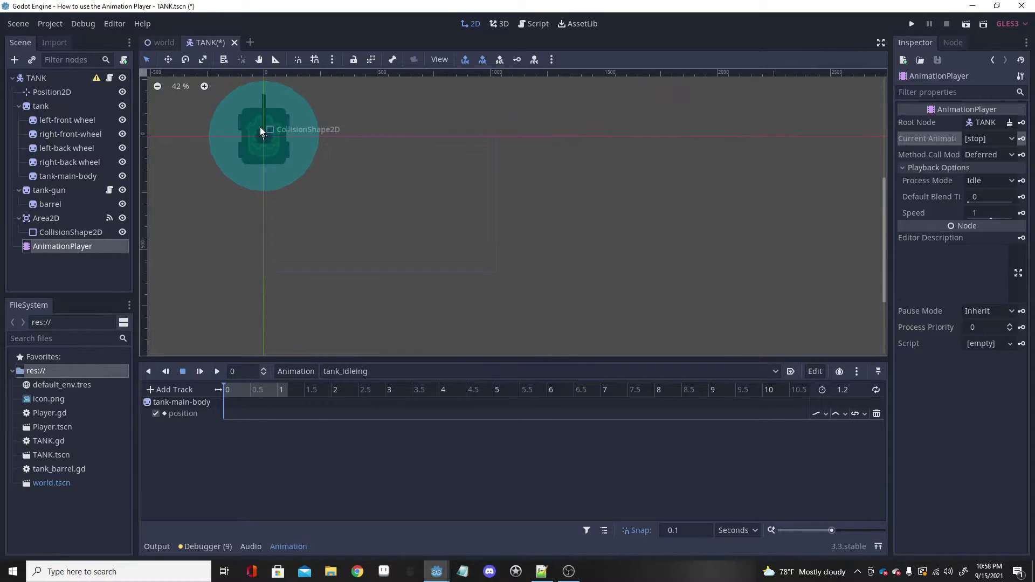
scroll(241, 92, "up", 4)
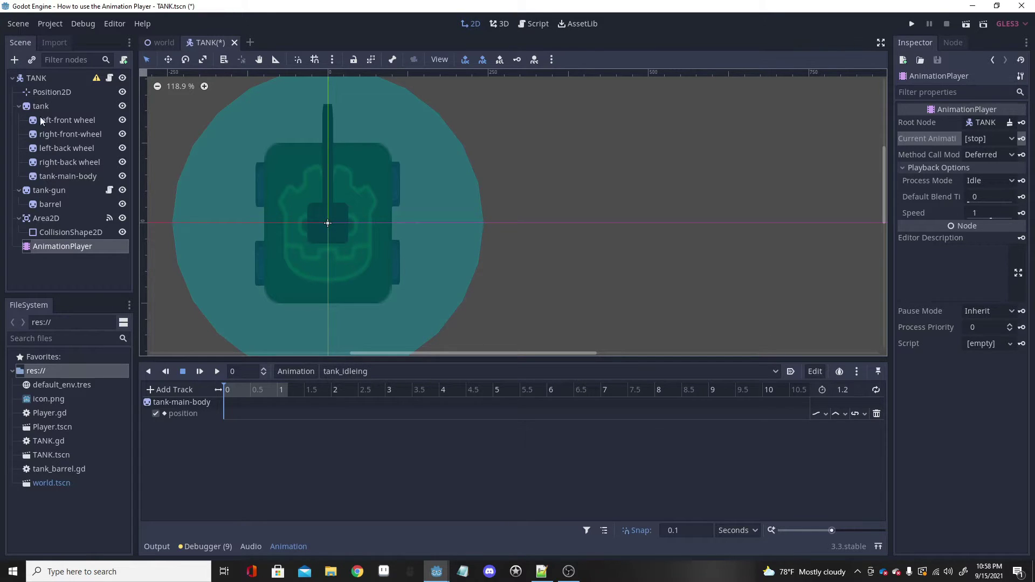
Insert a position keyframe for the tank-main-body sprite at 0 seconds and check its stored values.
left_click(53, 176)
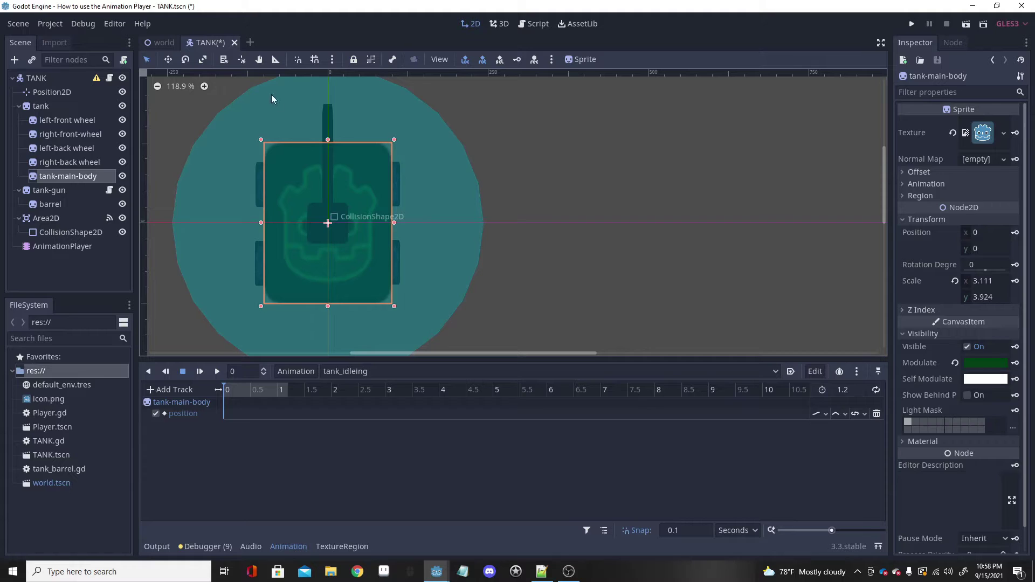
left_click(219, 410)
left_click(1015, 234)
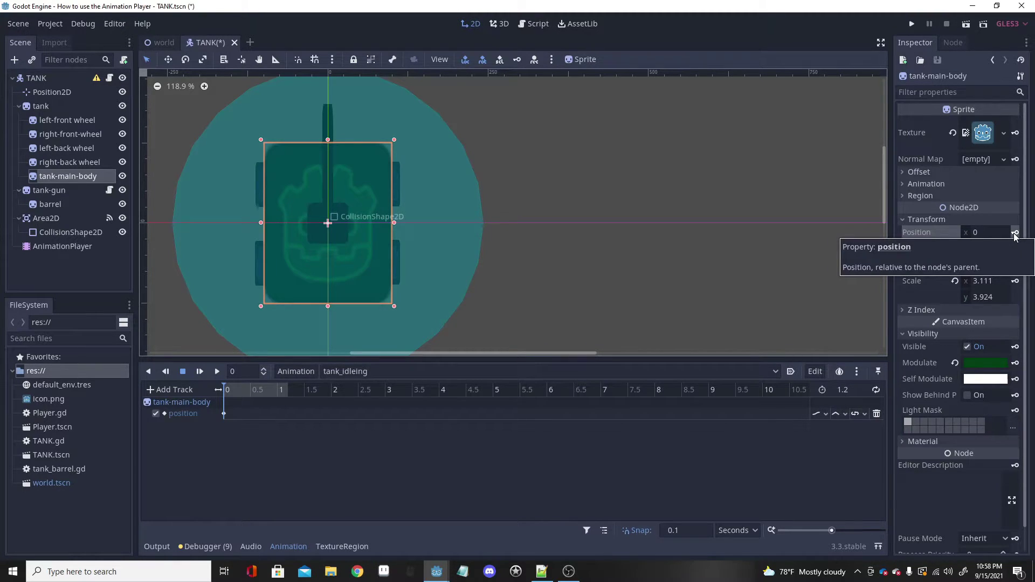
left_click(224, 412)
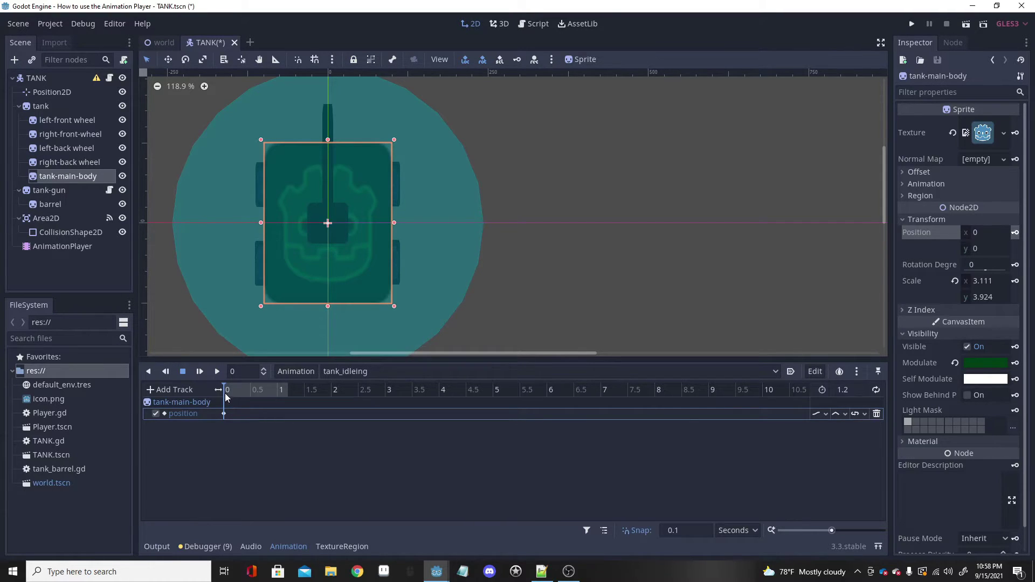
left_click_drag(218, 390, 216, 390)
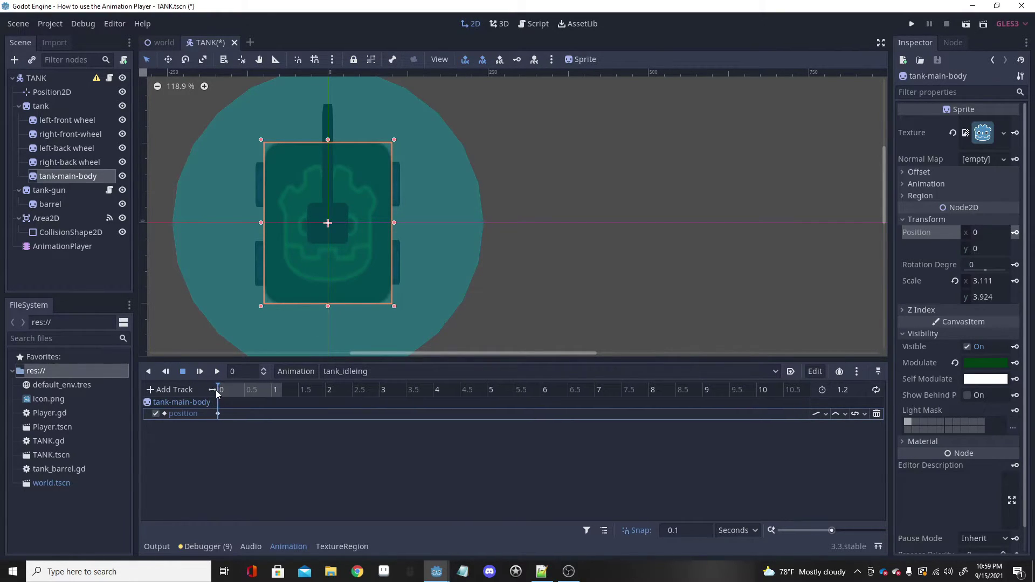
left_click(218, 414)
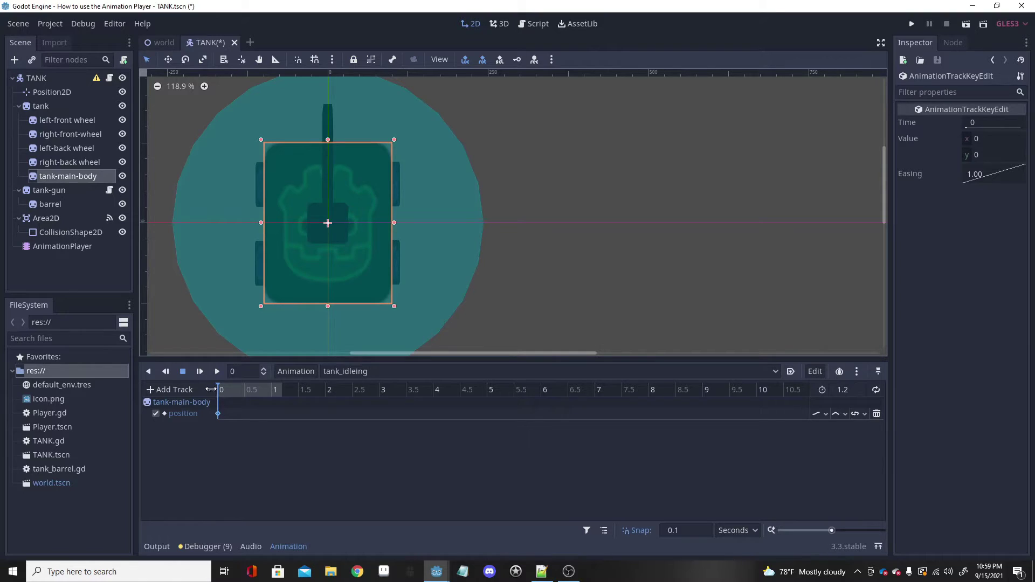
Try moving the tank-main-body sprite to position x 1, y 10 at 0.2 seconds without keying it.
left_click_drag(221, 392, 229, 395)
left_click(984, 138)
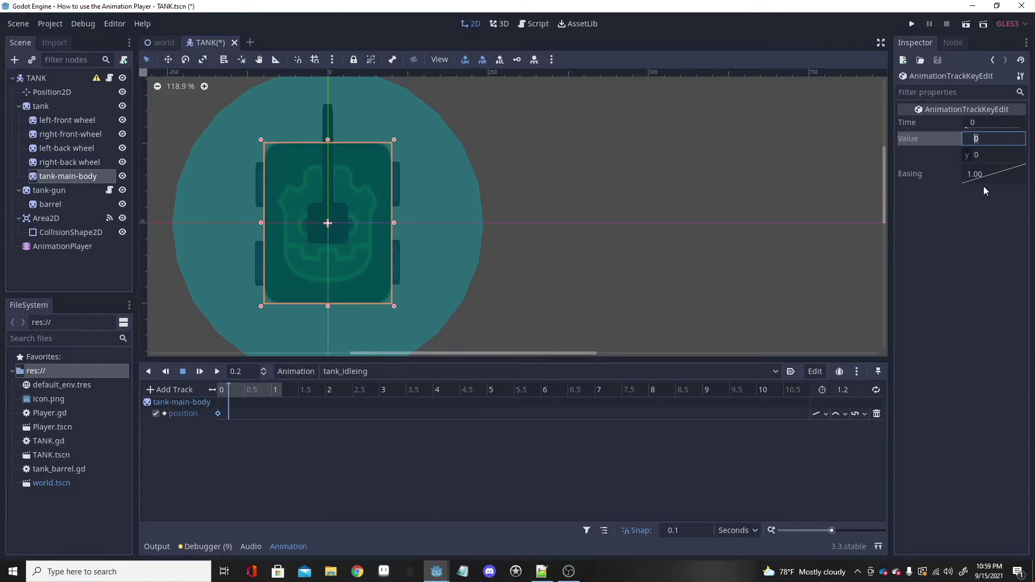
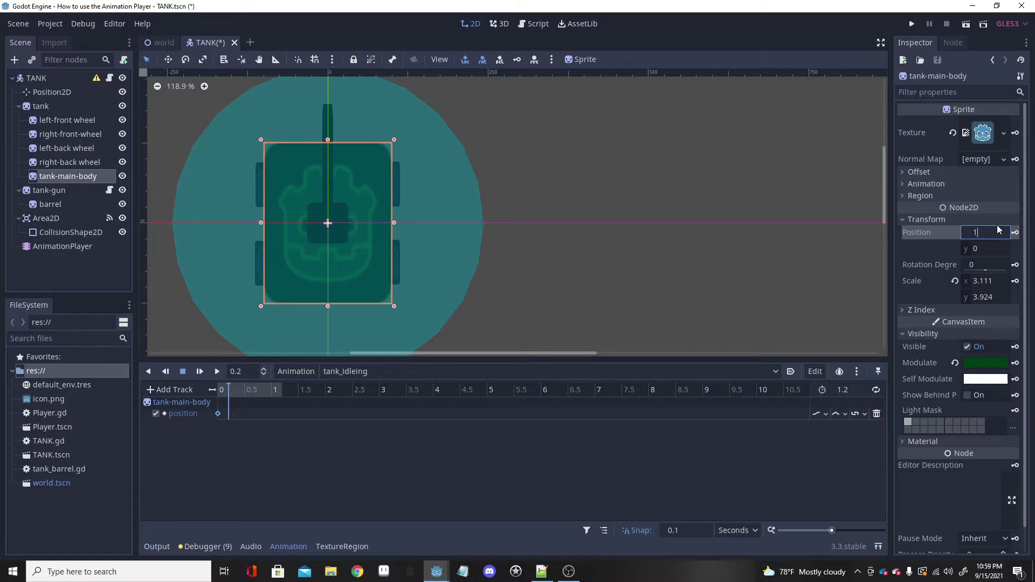
key("Return")
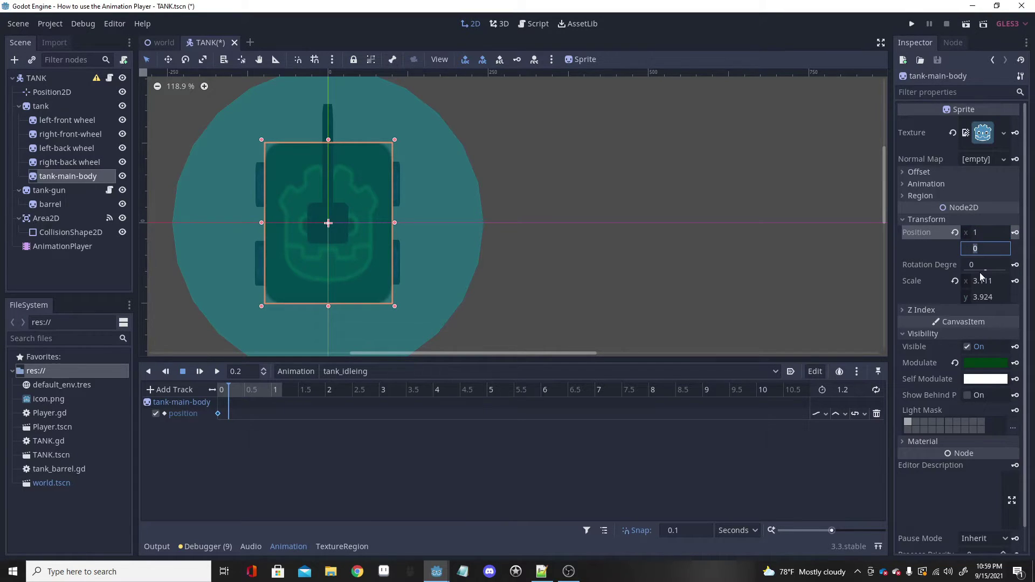
type("10")
key("Return")
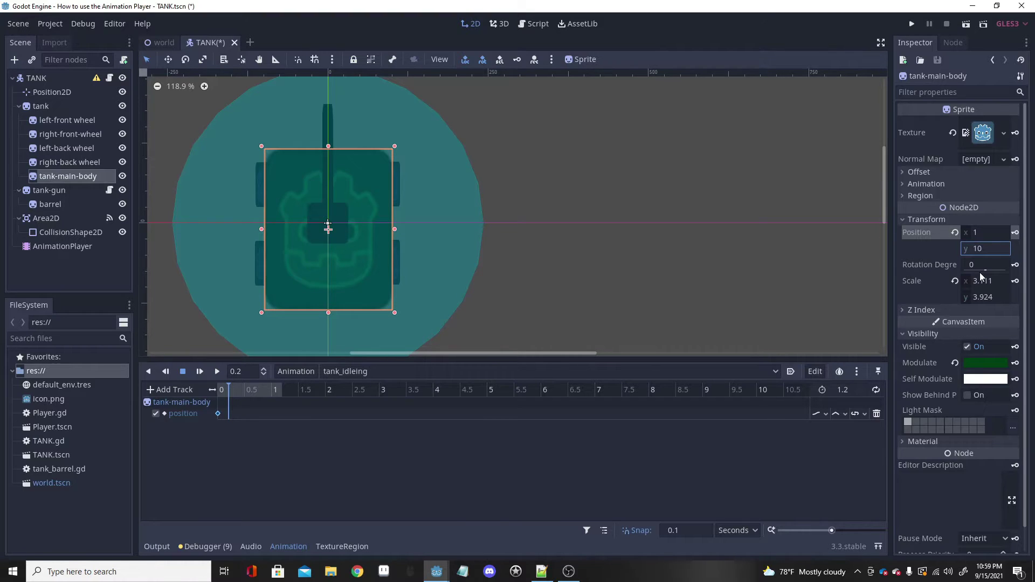
left_click(226, 386)
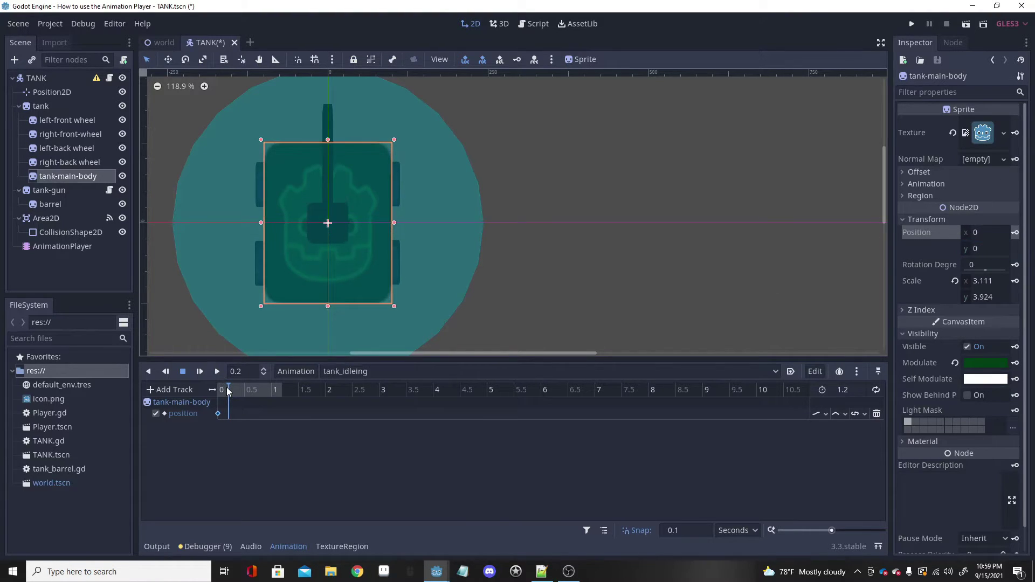
At 0.2 seconds, set the tank-main-body position to x 1, y 10 and insert a position keyframe.
left_click(227, 390)
left_click(974, 233)
type("1")
key("Return")
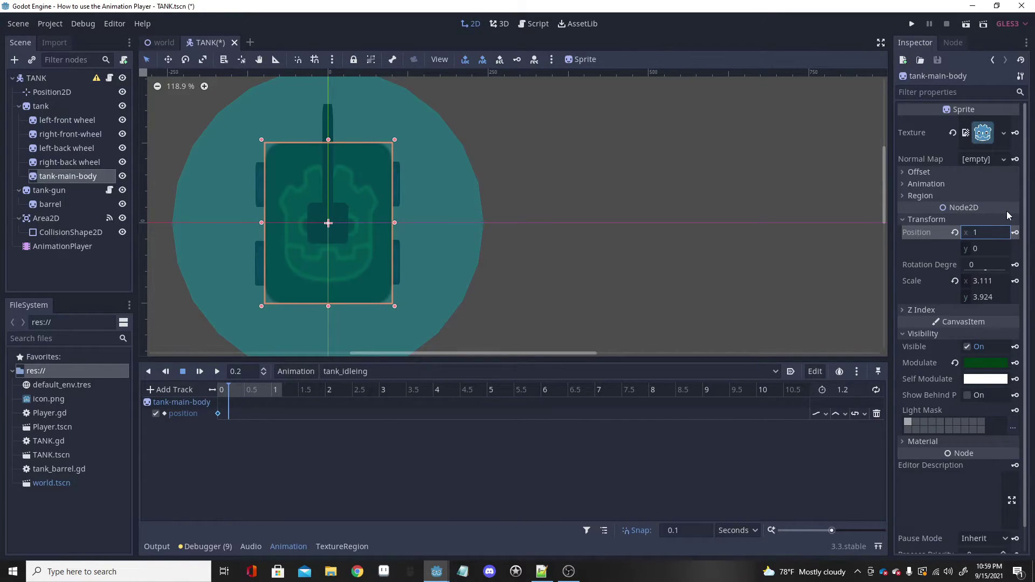
left_click(981, 249)
type("10")
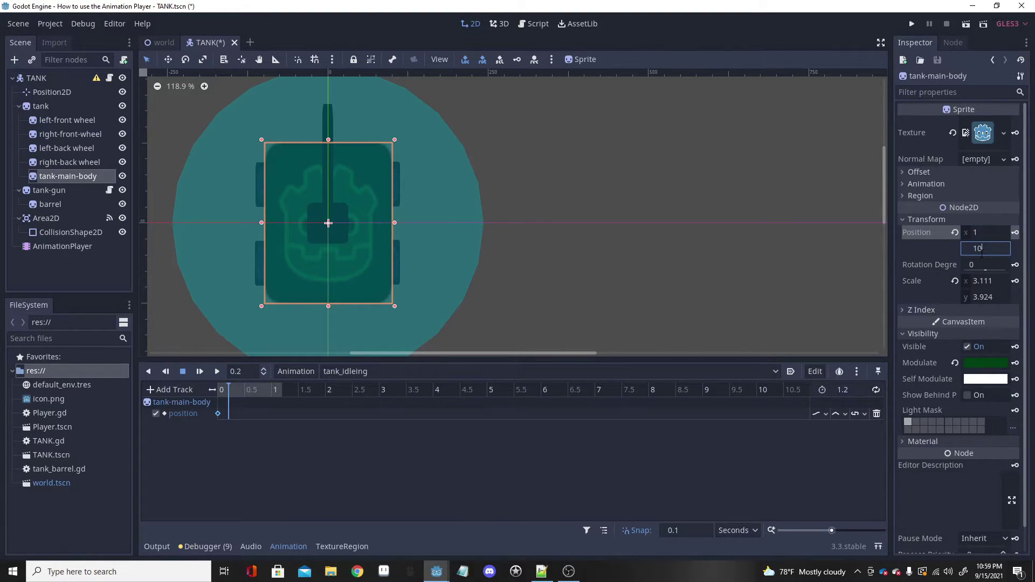
key("Return")
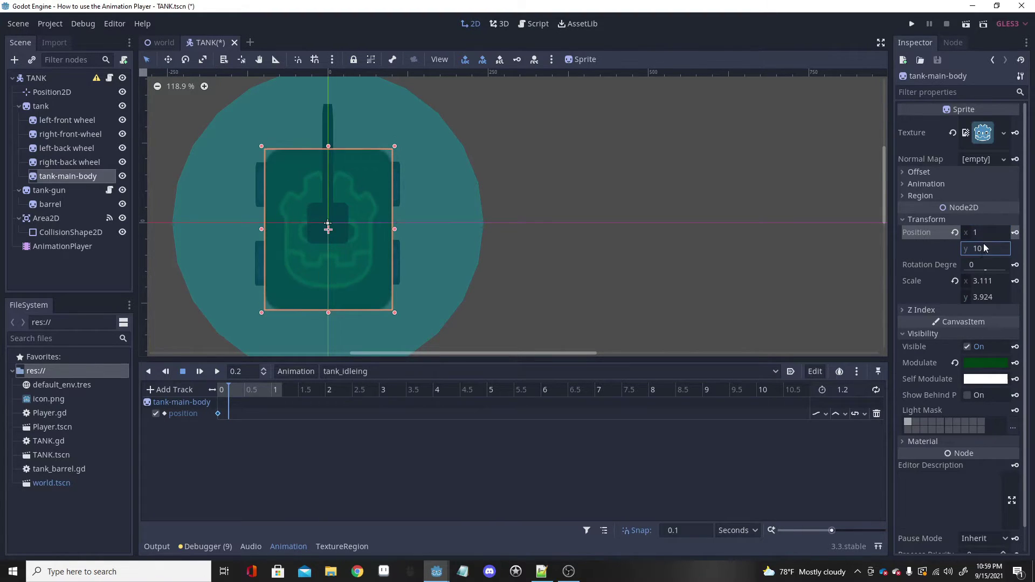
left_click(1015, 232)
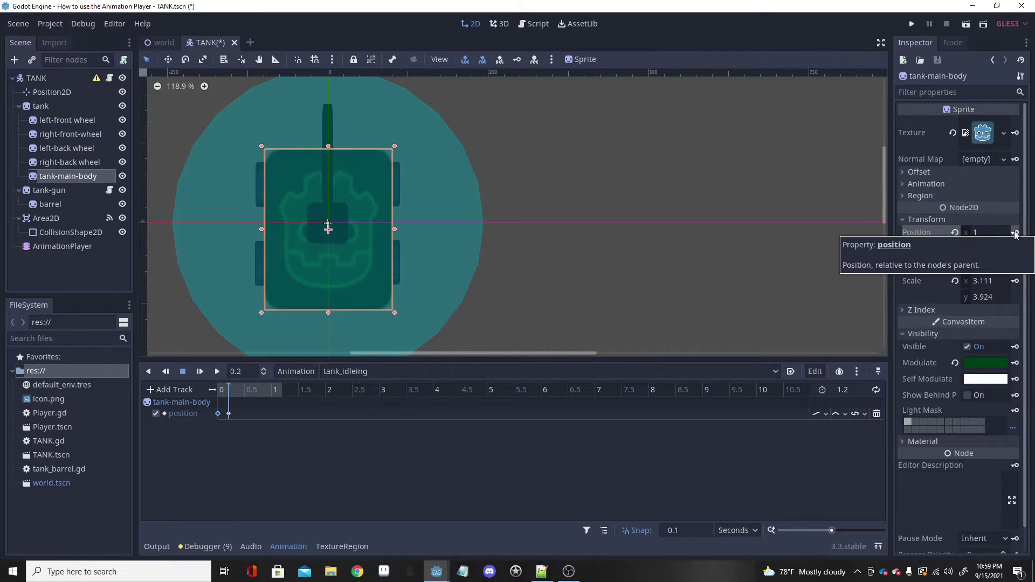
Inspect the keyframes at 0 and 0.2 seconds and play the tank_idleing animation from the start.
left_click(218, 413)
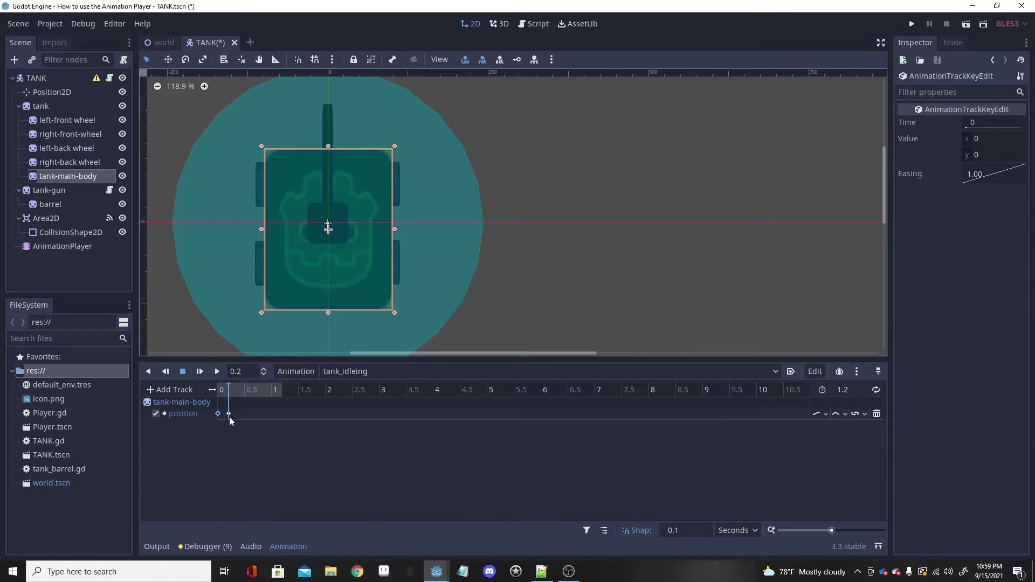
left_click(229, 414)
left_click(218, 393)
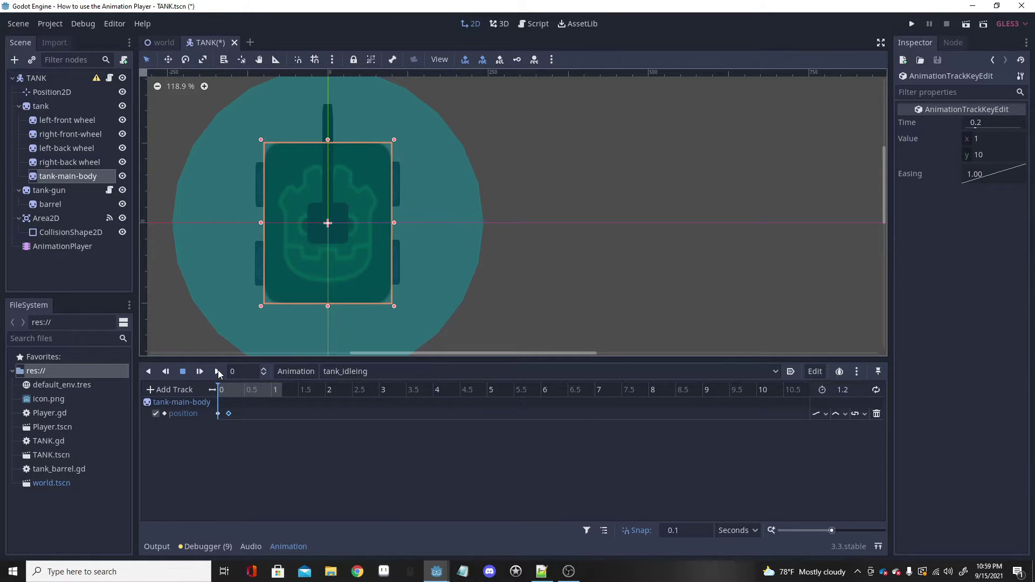
left_click(217, 371)
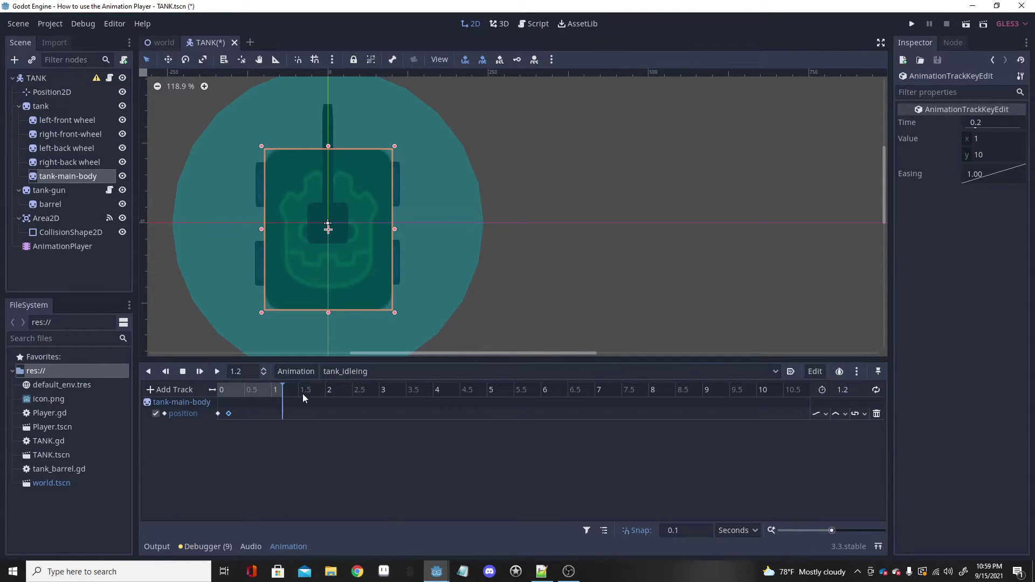
left_click(218, 371)
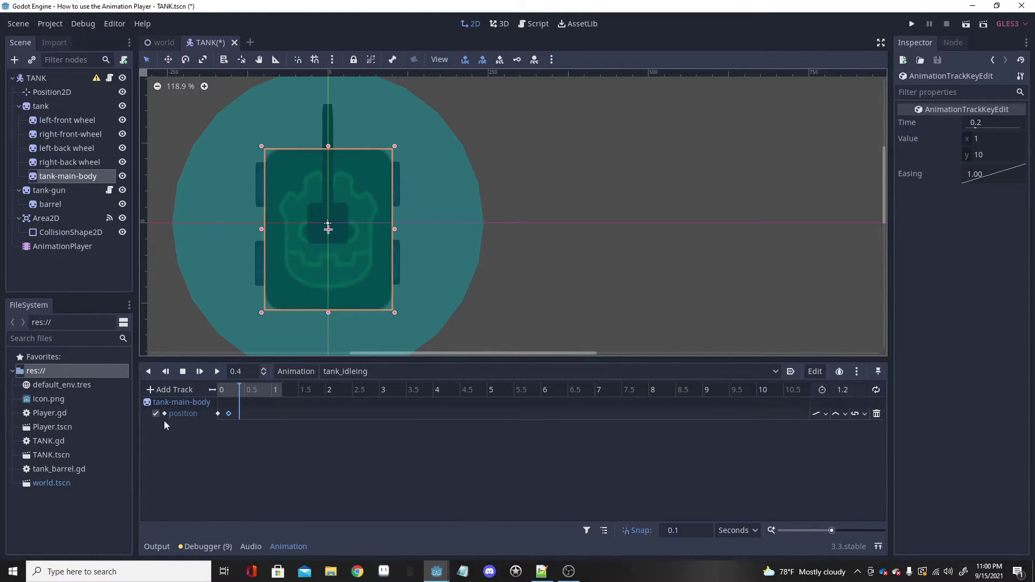
At 0.4 seconds, set the tank-main-body position to x 0, y 0 and insert a position keyframe.
left_click(65, 176)
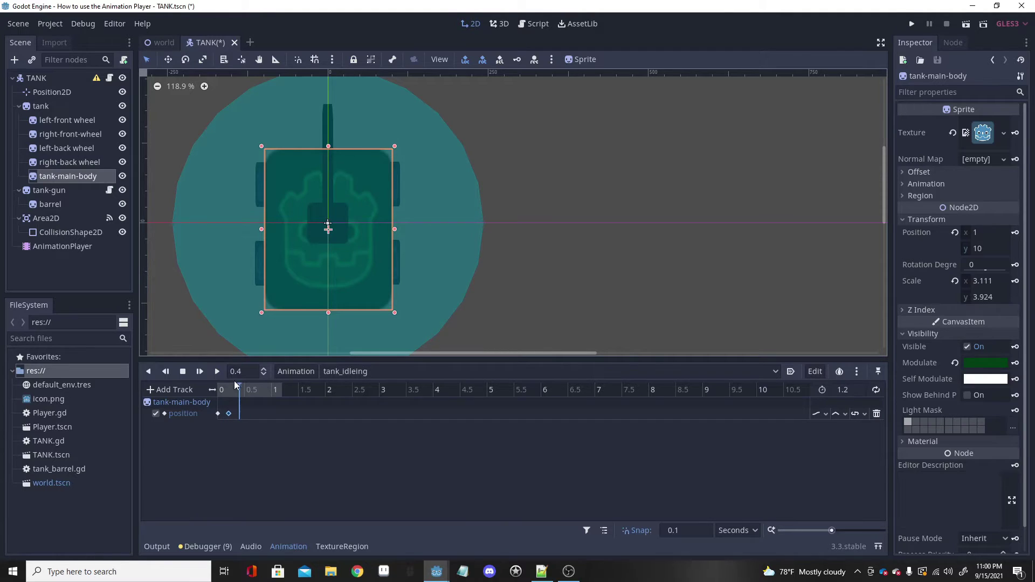
left_click(237, 400)
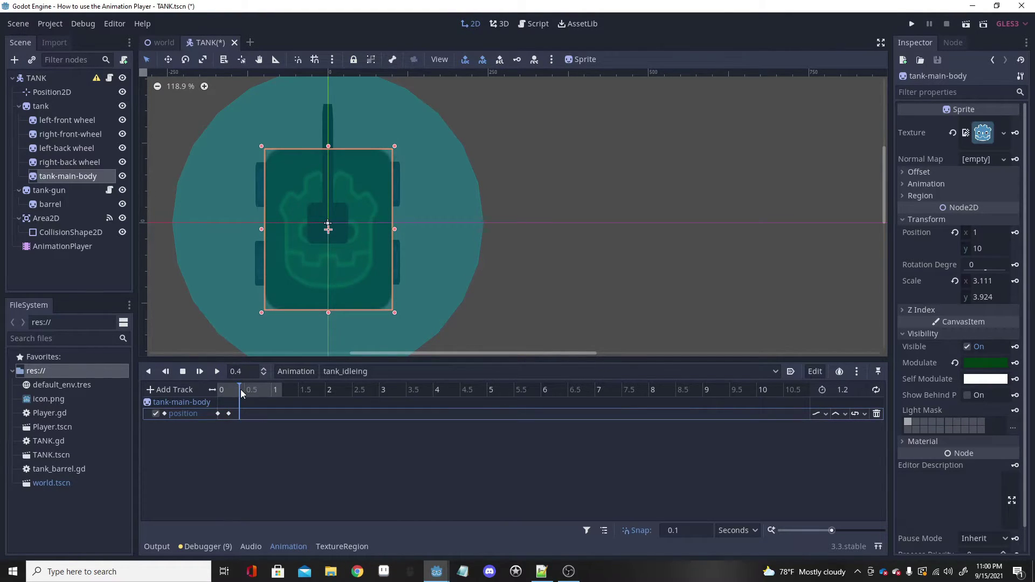
mouse_move(213, 414)
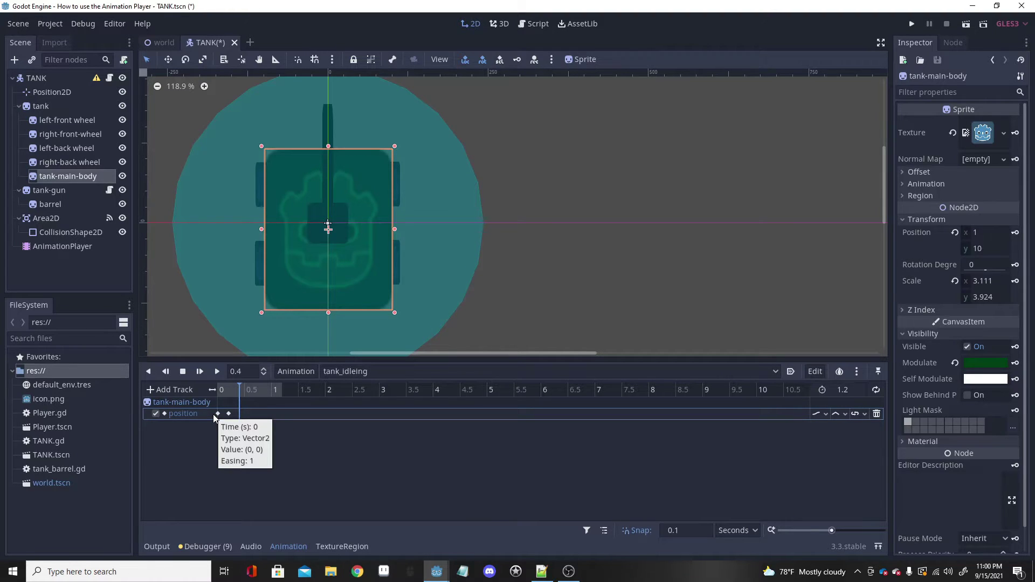
left_click(992, 232)
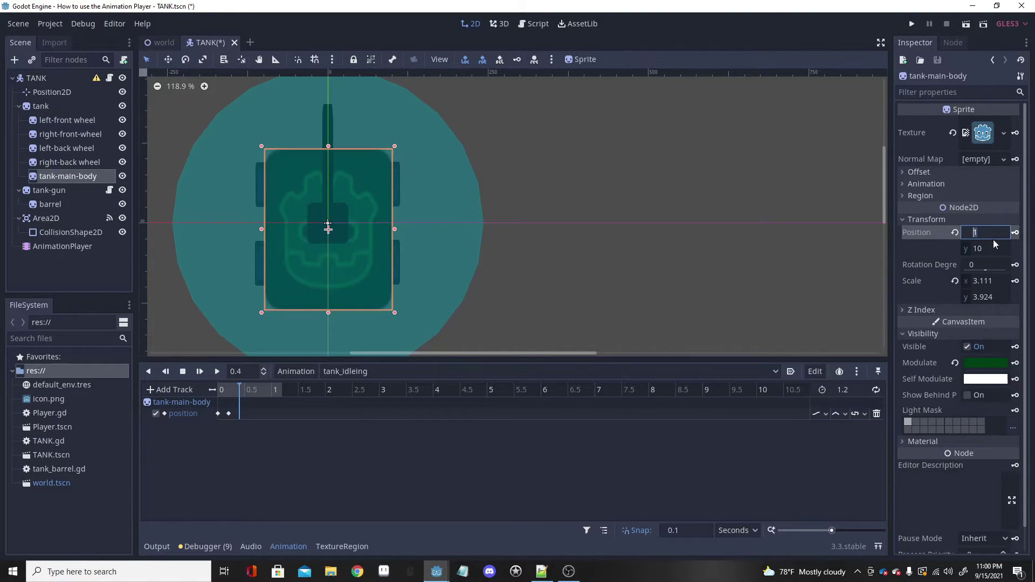
type("0")
key("Return")
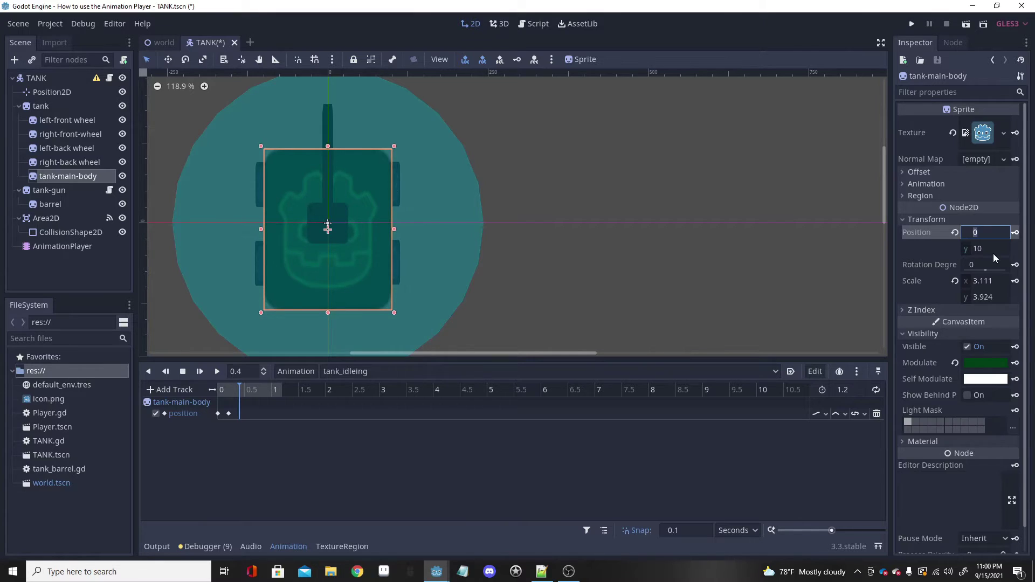
type("0")
key("Return")
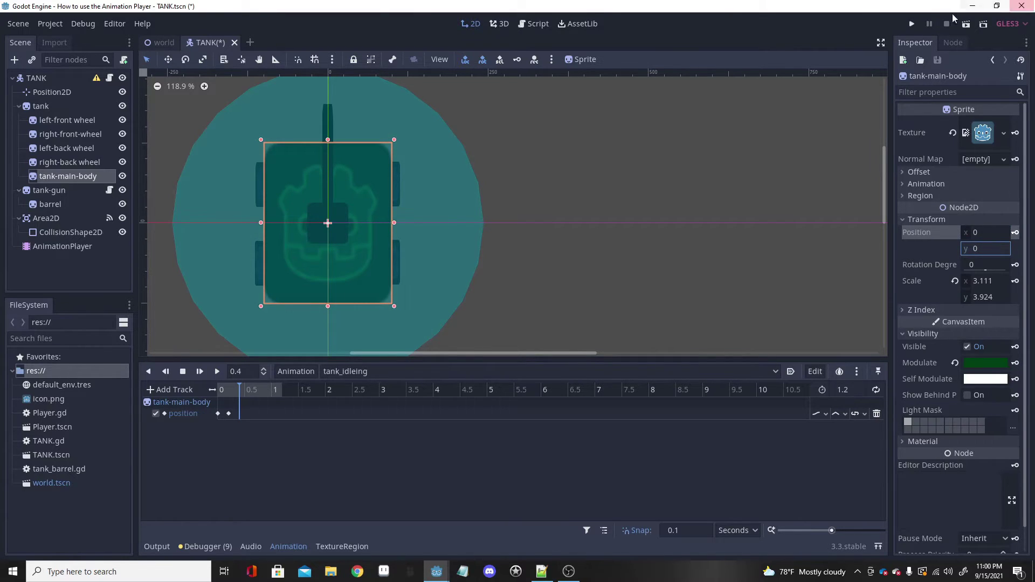
left_click(1014, 232)
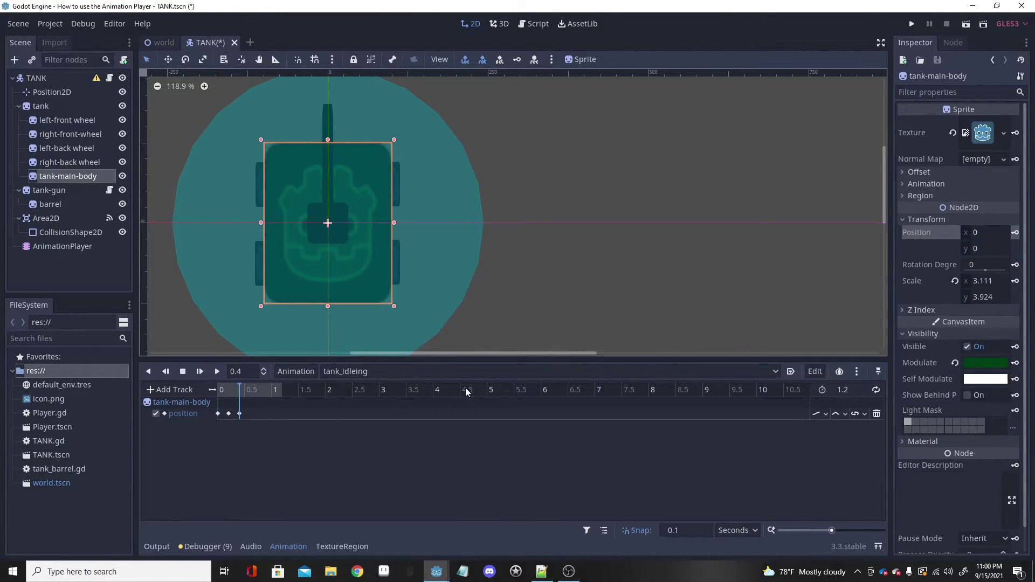
At 0.6 seconds, set the tank-main-body position to x -1, y 10 and insert a position keyframe.
left_click(245, 399)
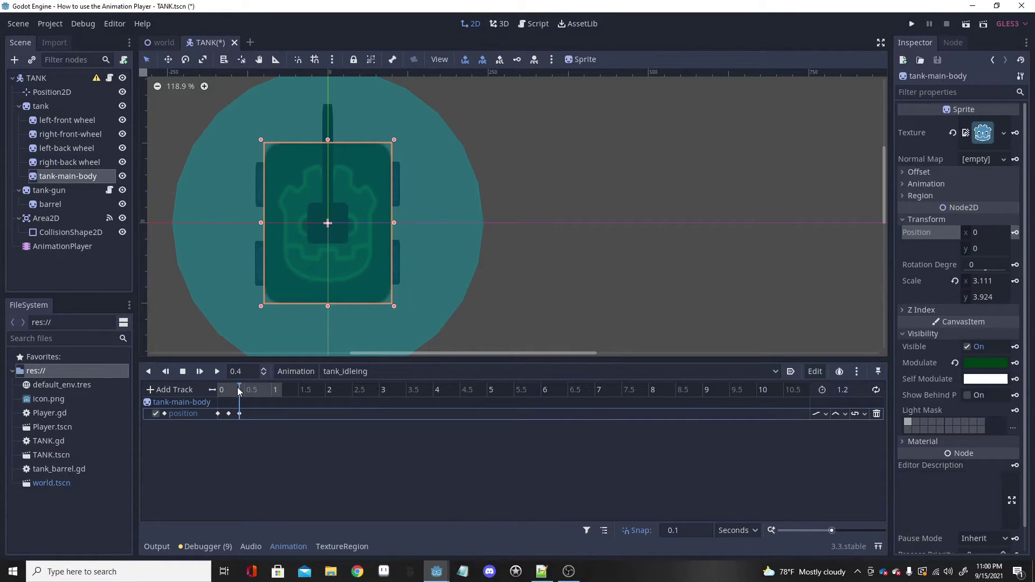
key("ctrl+Right")
key("ctrl+Right")
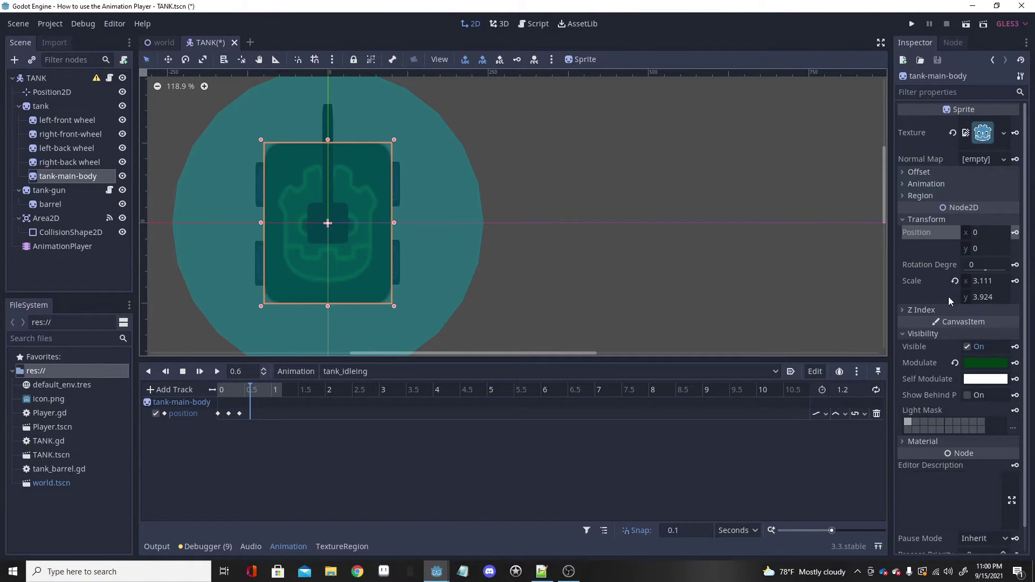
left_click(985, 236)
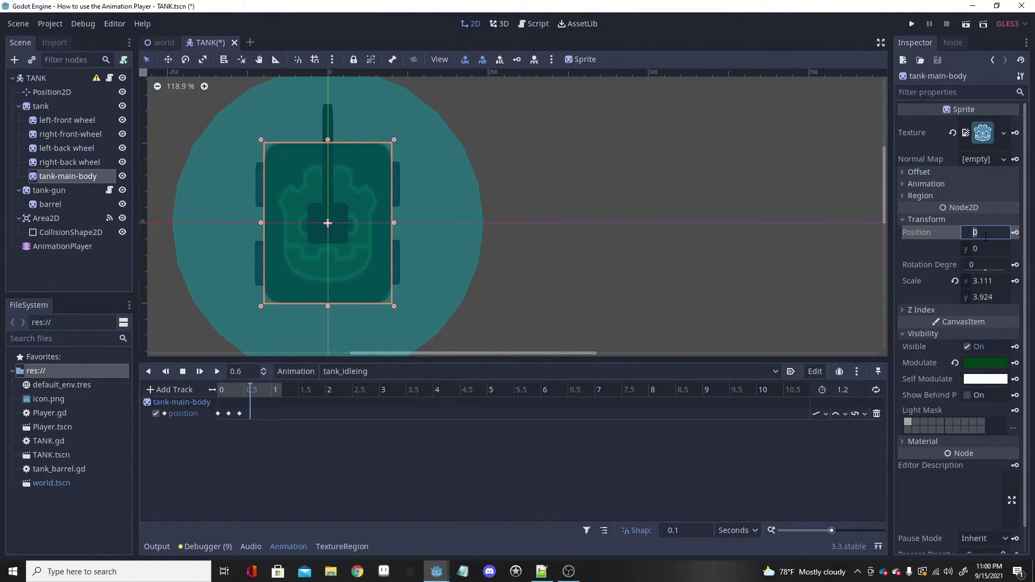
type("-1")
key("Return")
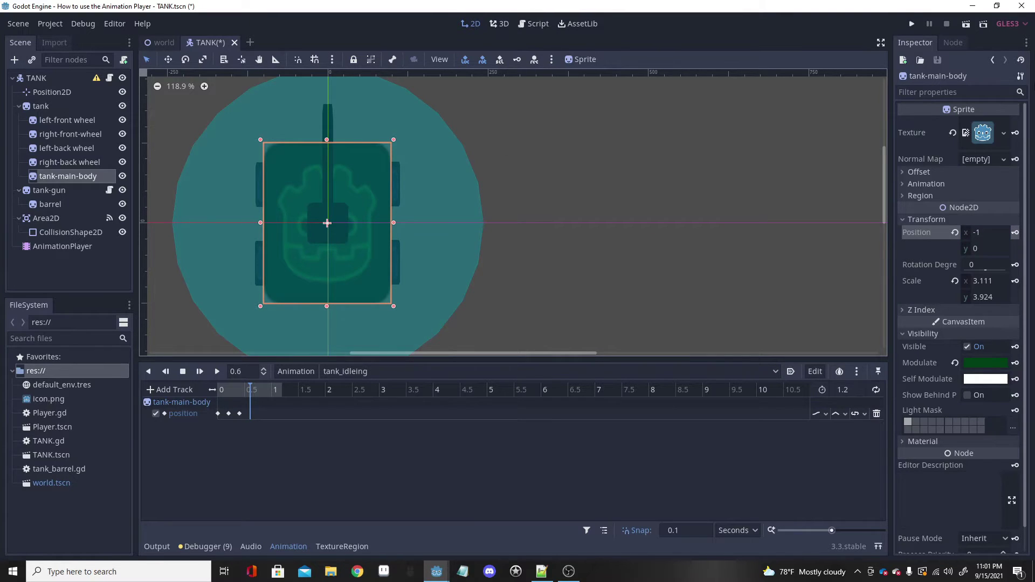
left_click(996, 247)
type("10")
key("Return")
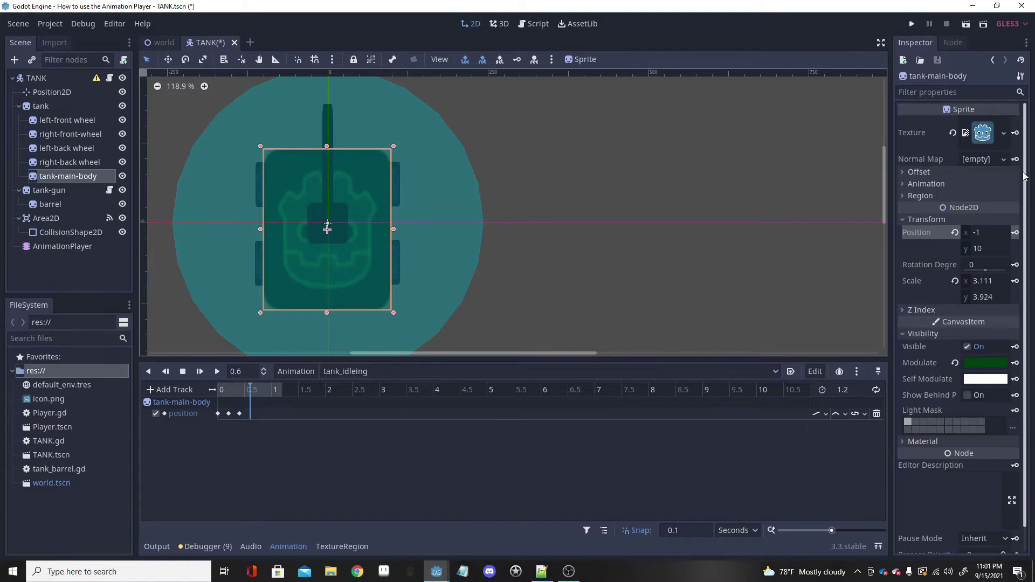
left_click(1015, 232)
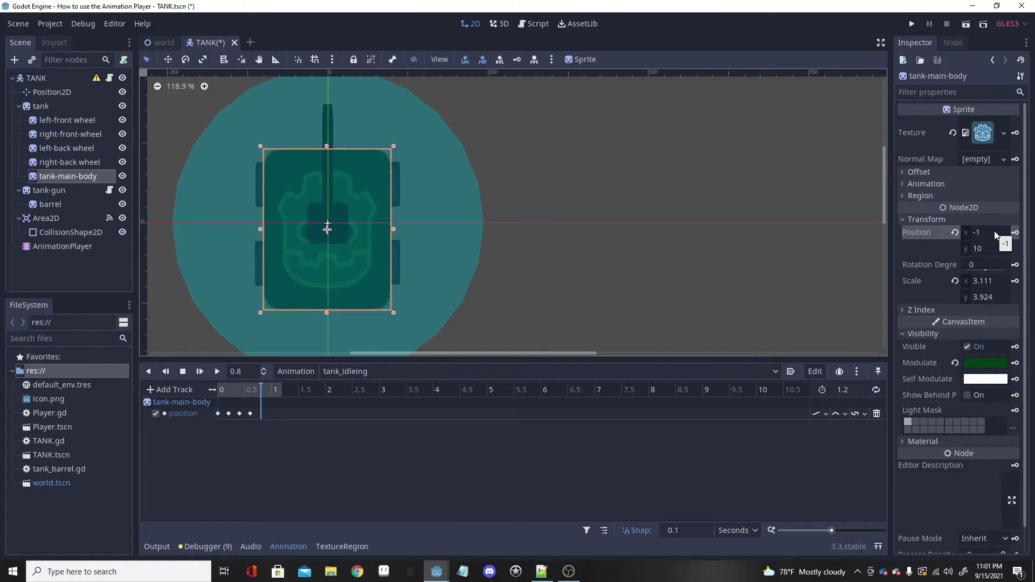
At 0.8 seconds, set the tank-main-body position to x -1, y 0 and insert a position keyframe.
left_click(994, 248)
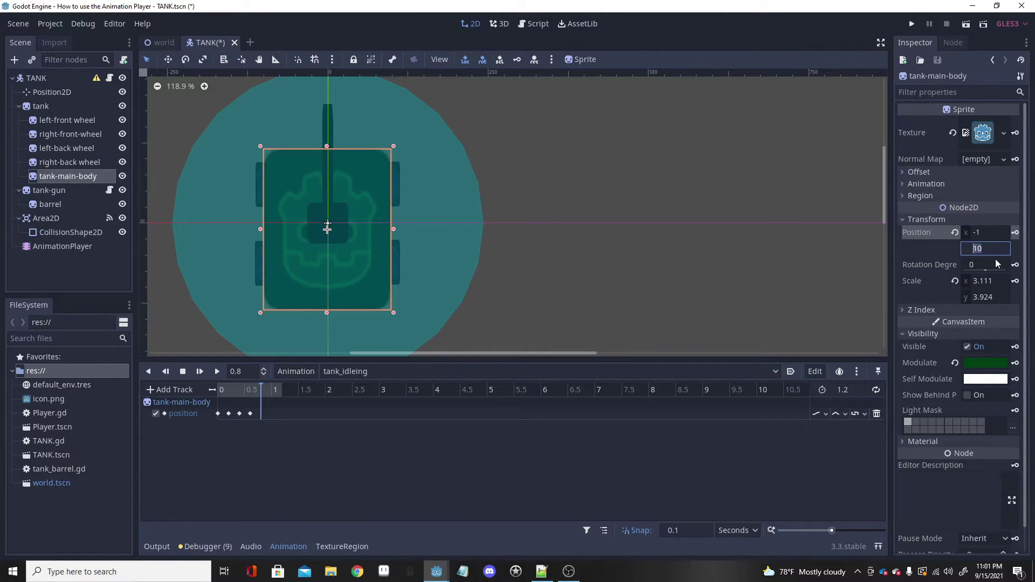
type("0")
key("Return")
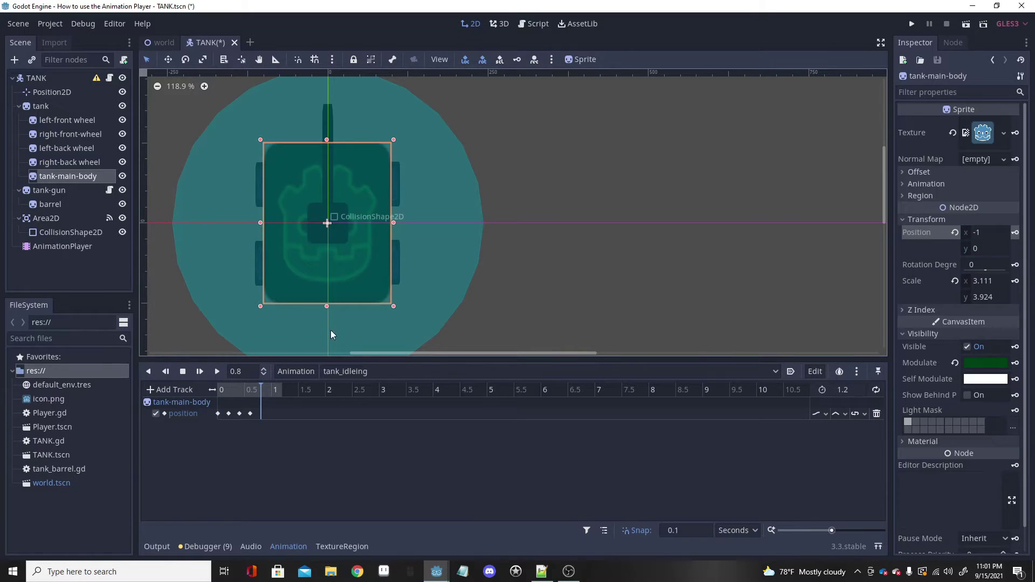
left_click(1015, 233)
At 1 second, set the tank-main-body position to x 1, y 10 and insert a position keyframe.
left_click(264, 413)
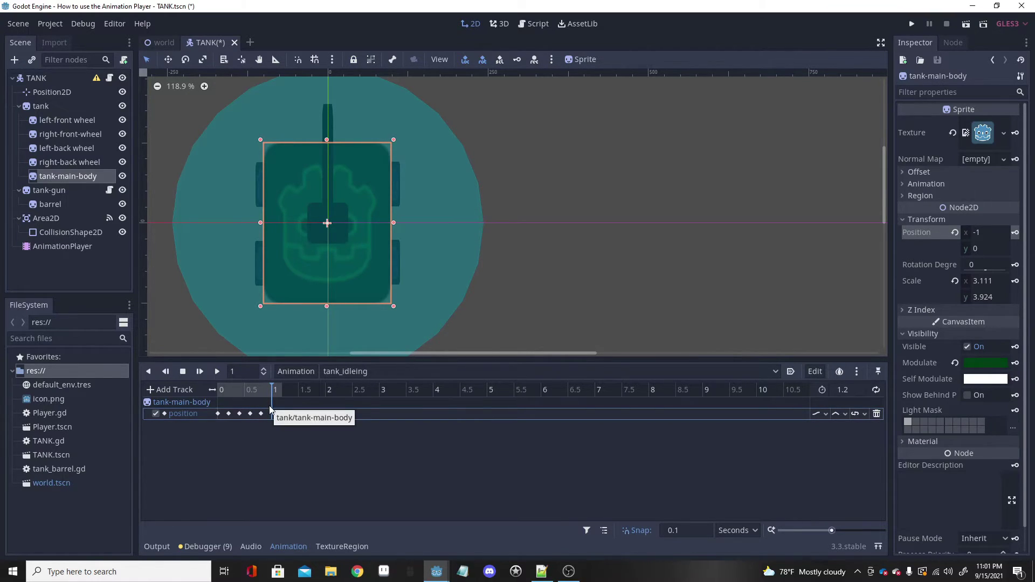
left_click(984, 233)
type("1")
key("Return")
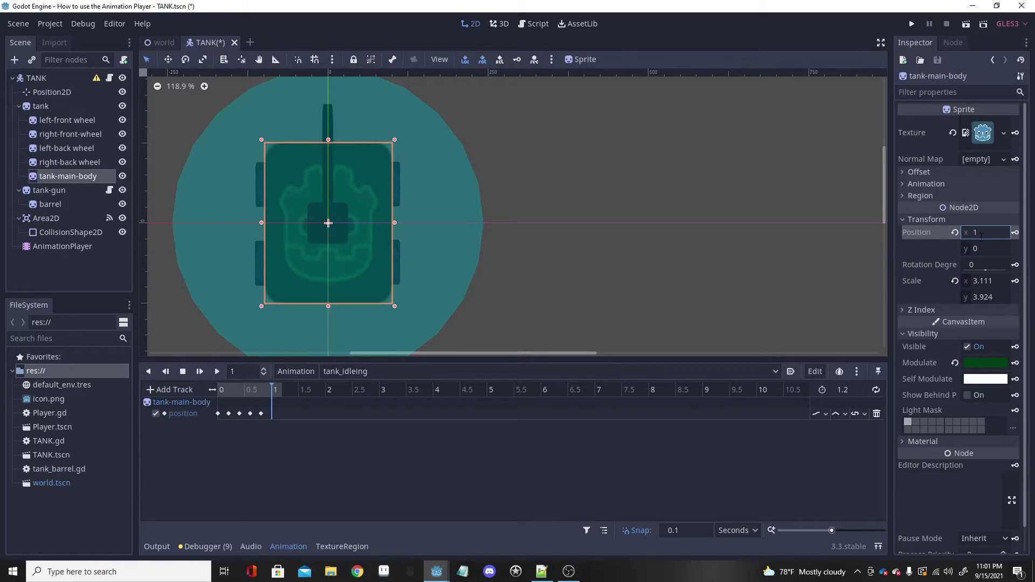
left_click(985, 251)
type("10")
key("Return")
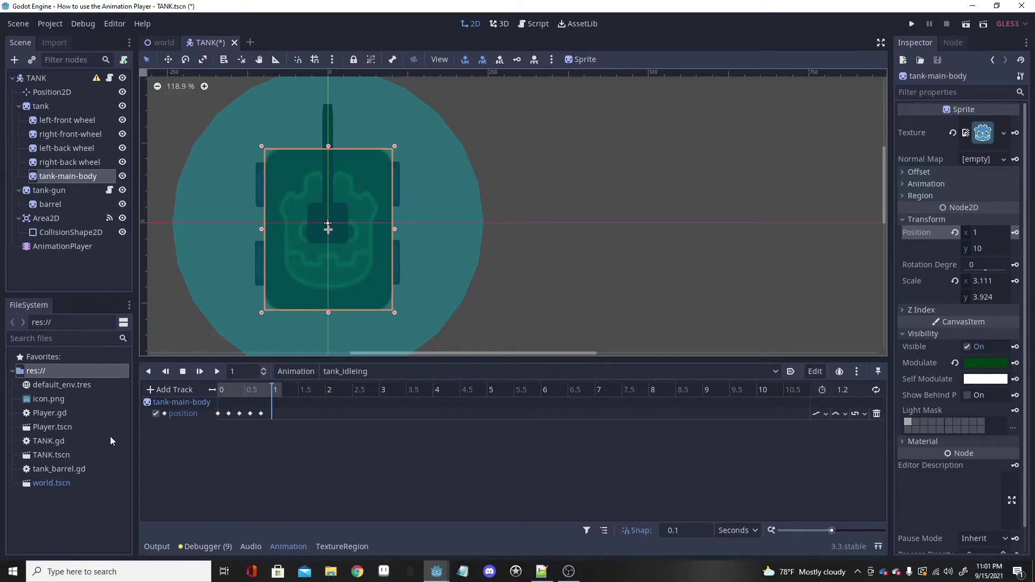
left_click(1017, 233)
At 1.2 seconds, set the tank-main-body position to x 0, y 0 and insert a position keyframe.
left_click(273, 407)
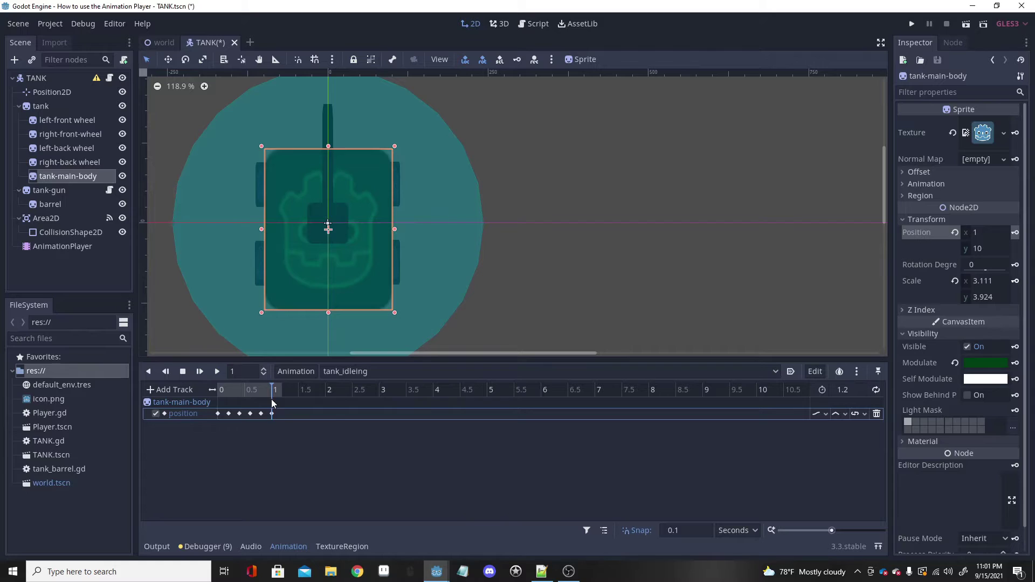
left_click(243, 371)
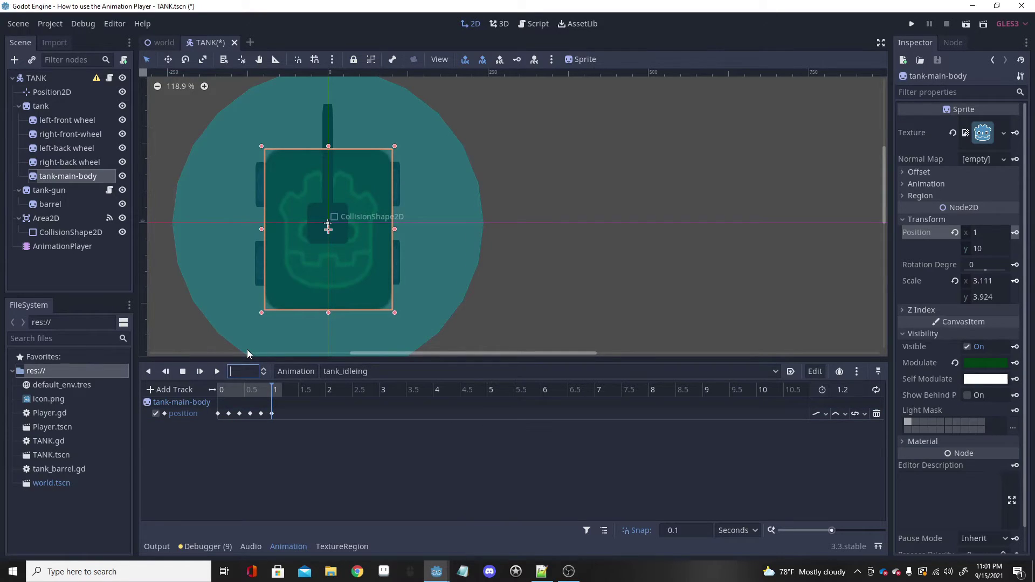
type(".2")
key("Return")
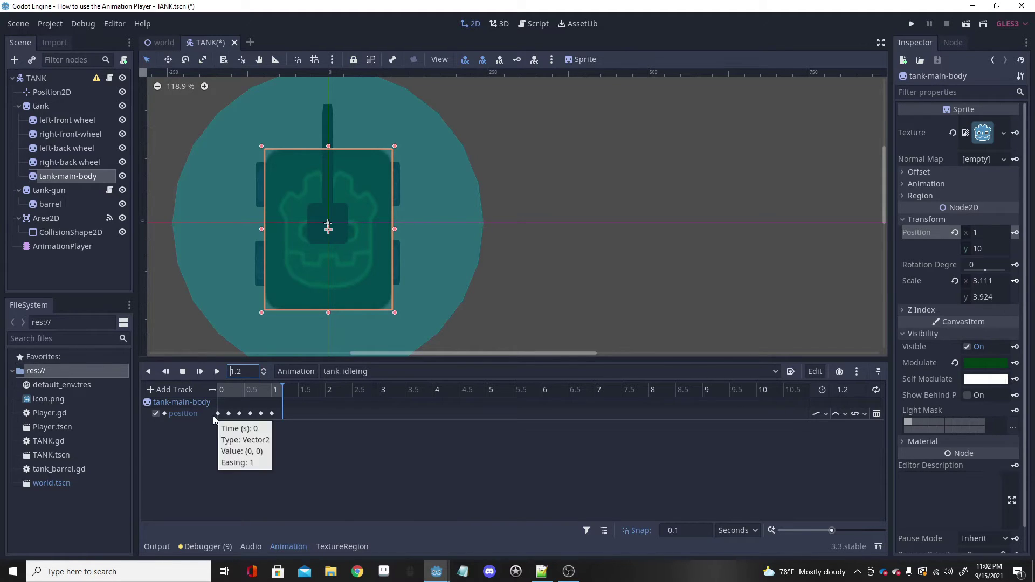
left_click(995, 232)
type("0")
key("Return")
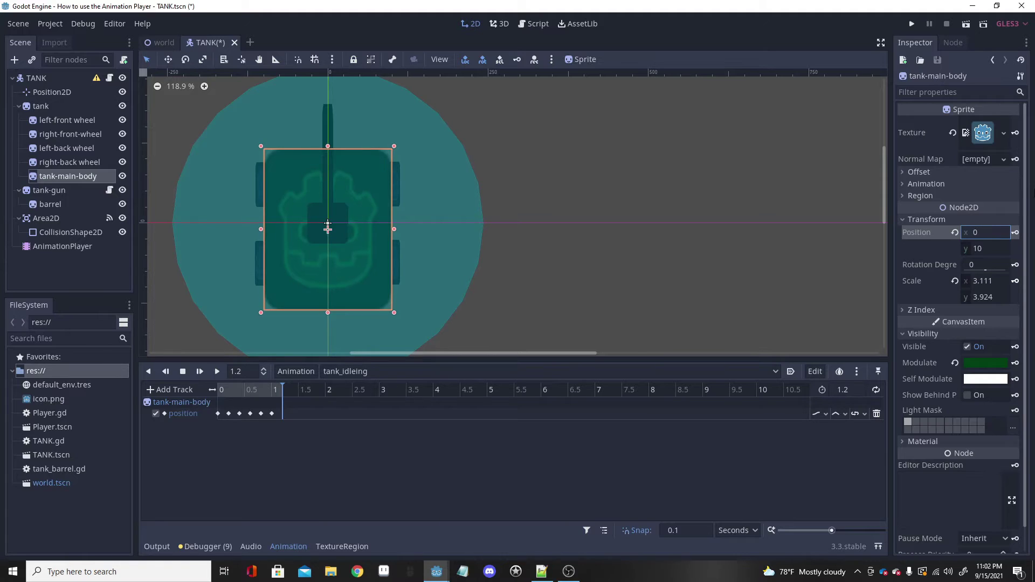
left_click(982, 251)
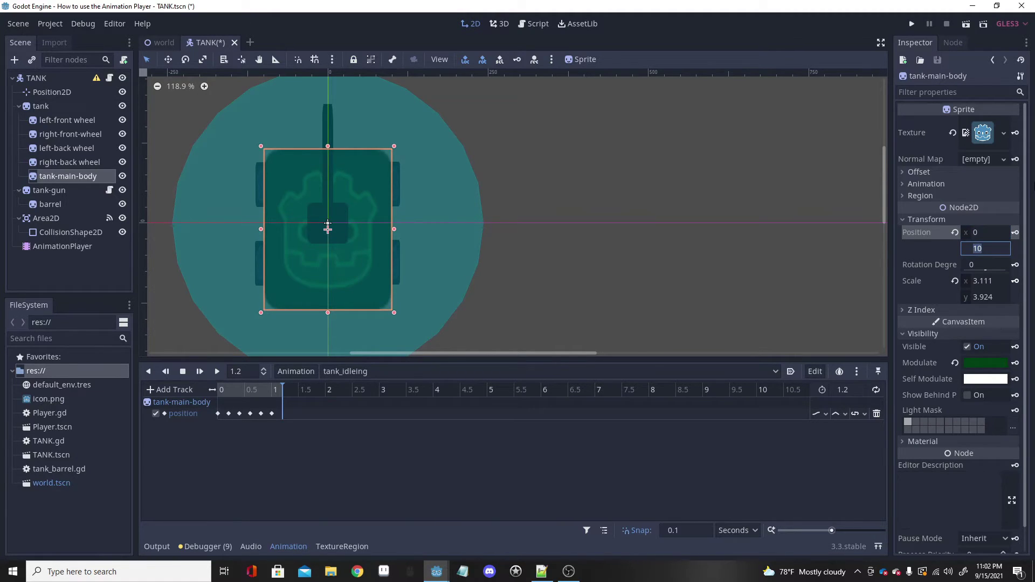
type("0")
key("Return")
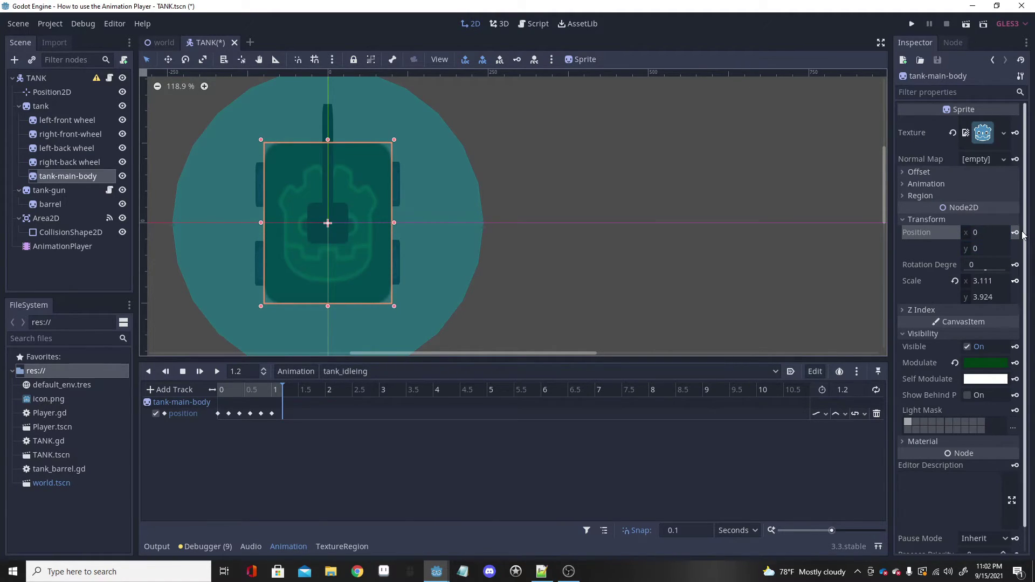
left_click(1015, 233)
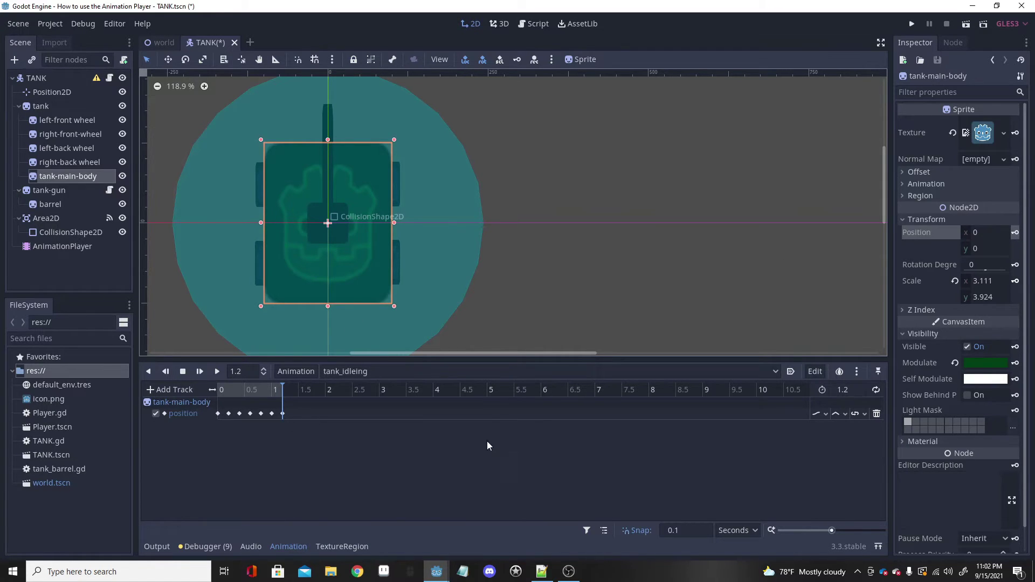
Return to the start of the tank_idleing animation and play it through.
left_click(217, 372)
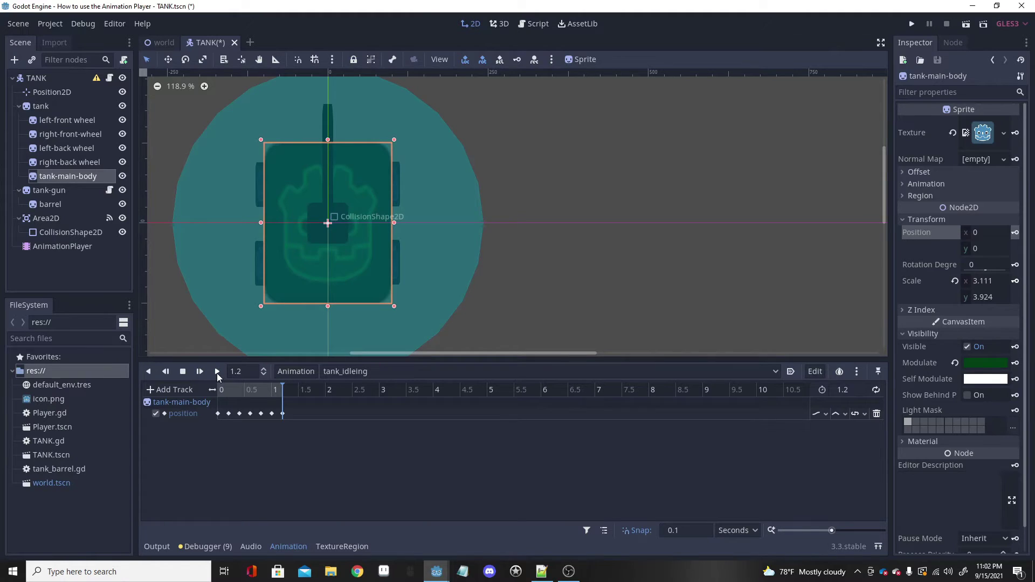
left_click_drag(284, 392, 213, 395)
left_click(214, 372)
Expand the Offset, Animation and Region properties of tank-main-body to examine which ones can be keyframed.
scroll(988, 304, "down", 1)
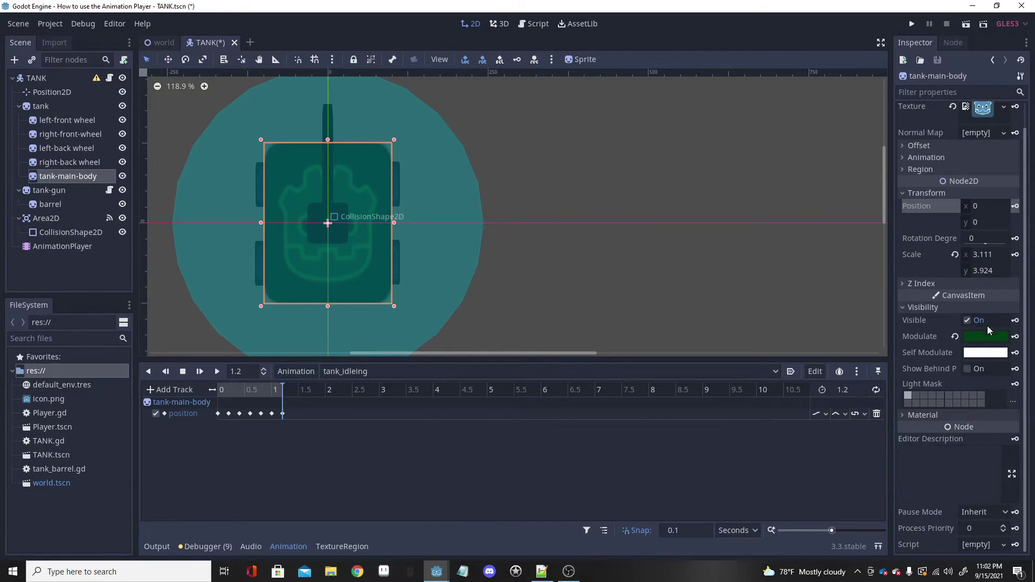
scroll(989, 374, "up", 1)
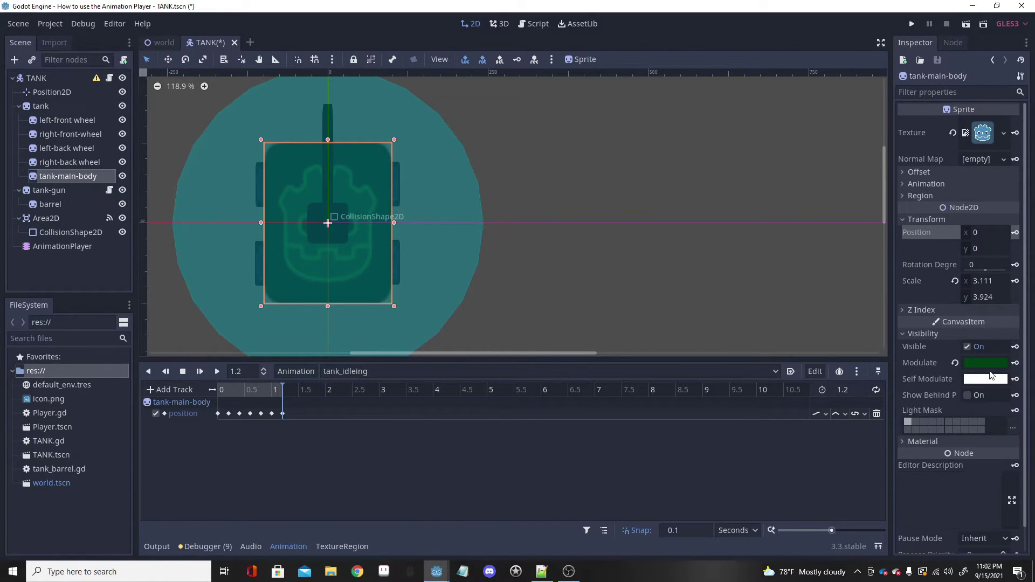
left_click(930, 172)
left_click(926, 263)
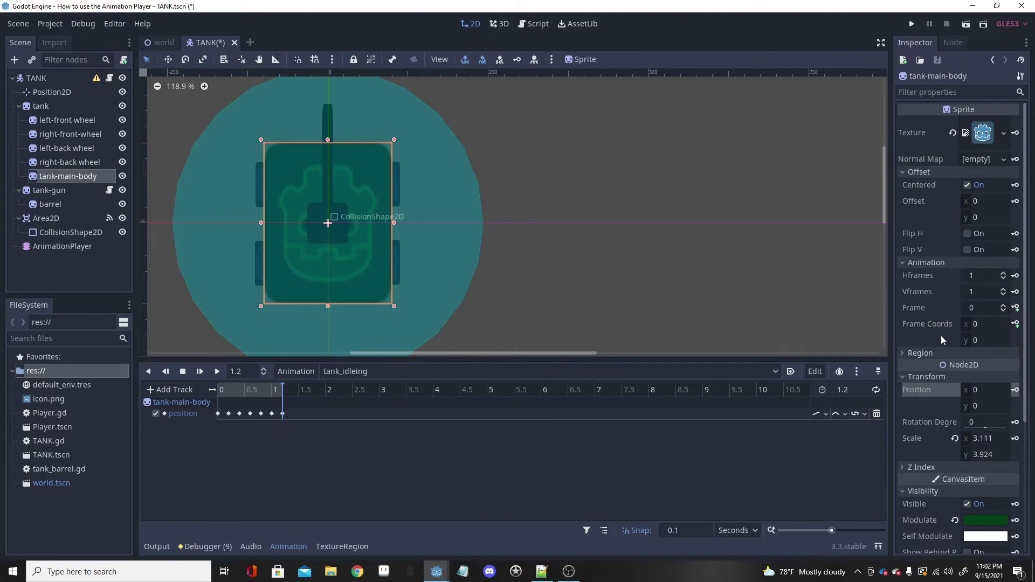
left_click(929, 355)
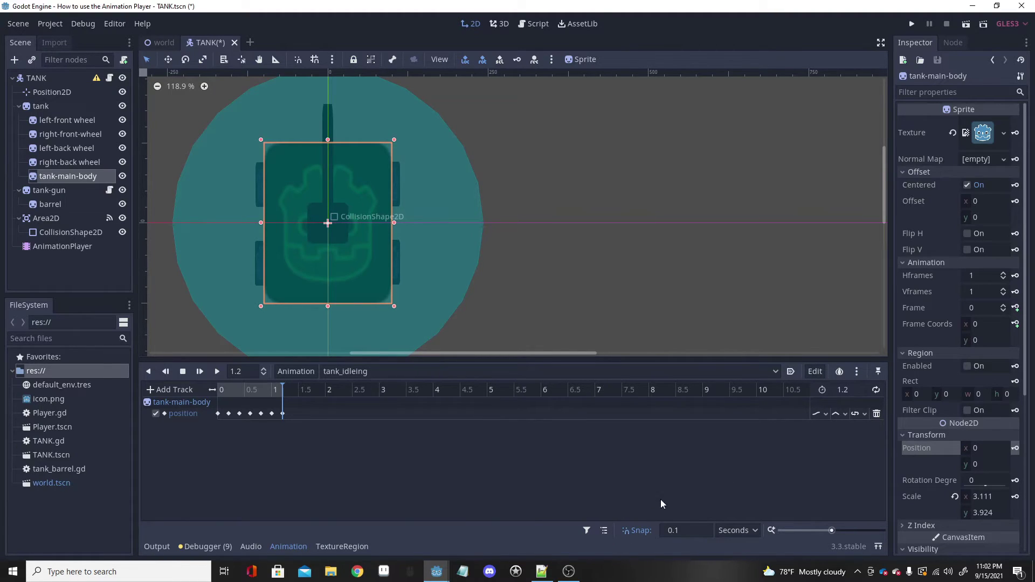
Enable looping for the tank_idleing animation and play it.
left_click(876, 391)
left_click(877, 394)
left_click(216, 370)
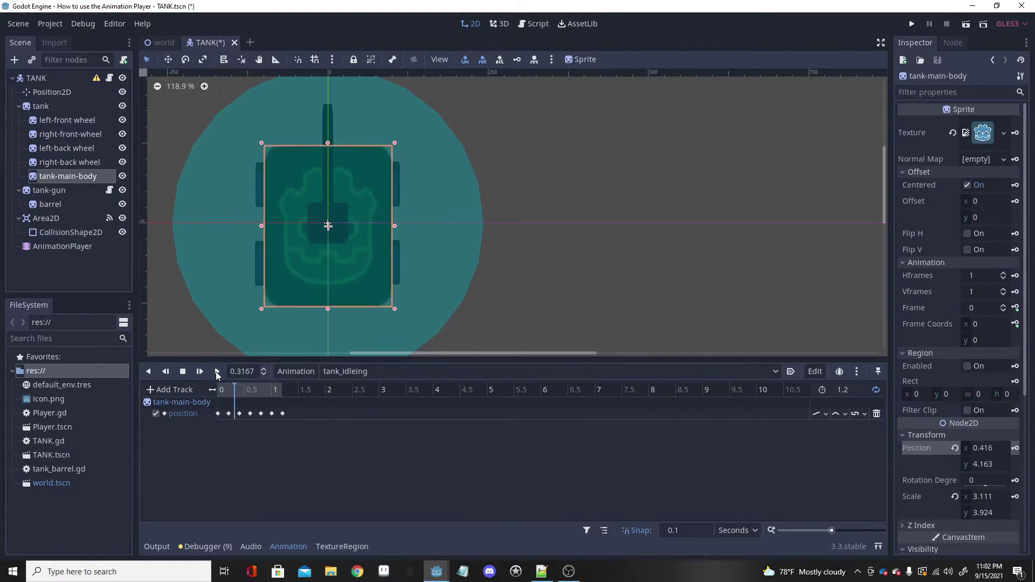
scroll(234, 268, "down", 4)
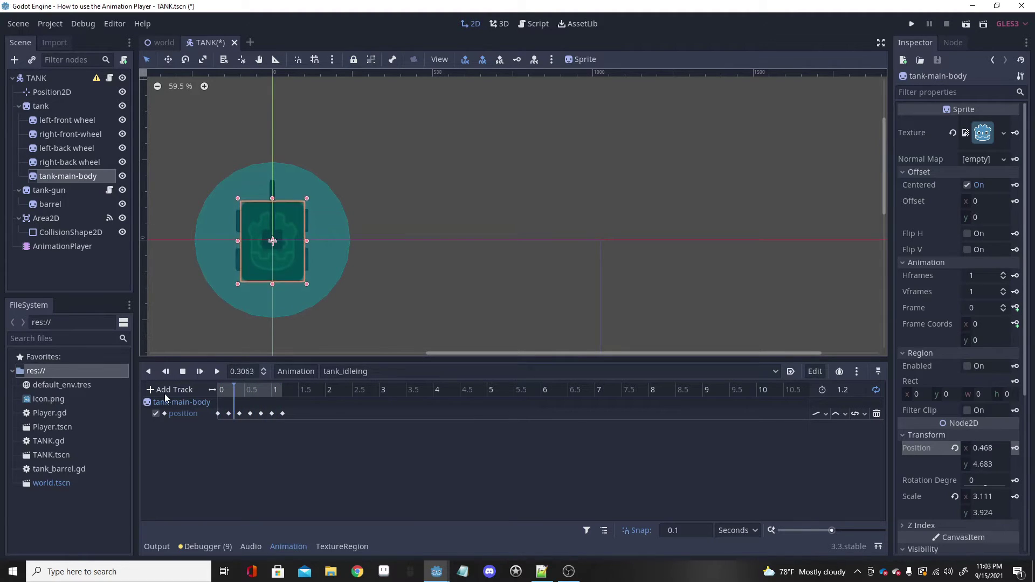
Disable the position track and add a property track for the rotation_degrees of tank-main-body.
left_click(154, 414)
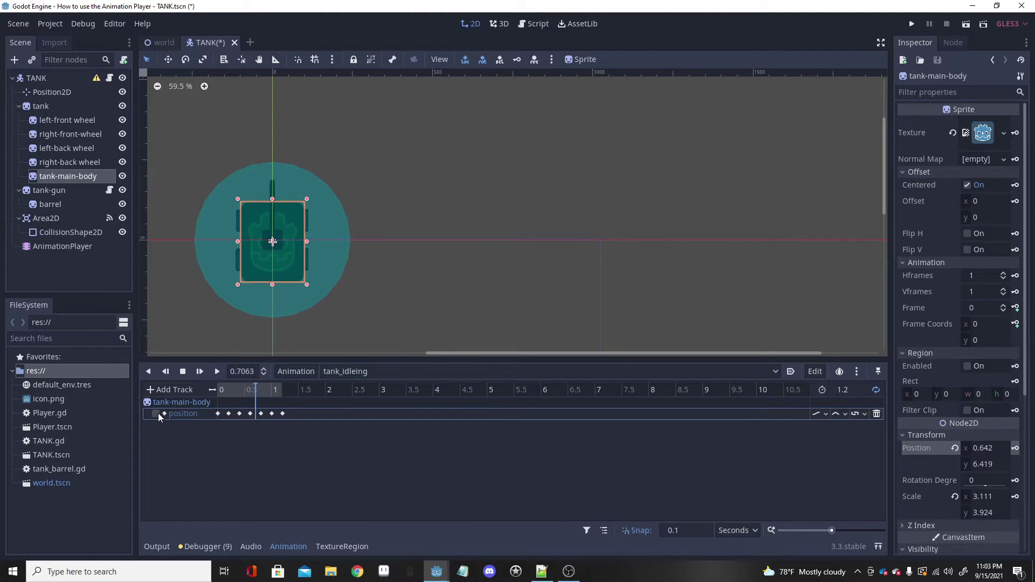
left_click(153, 390)
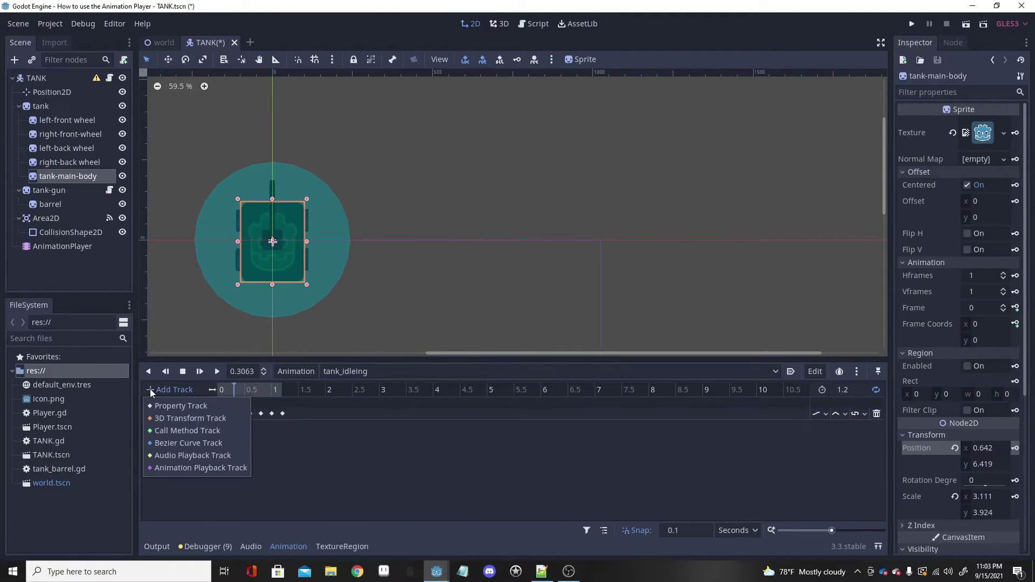
left_click(170, 409)
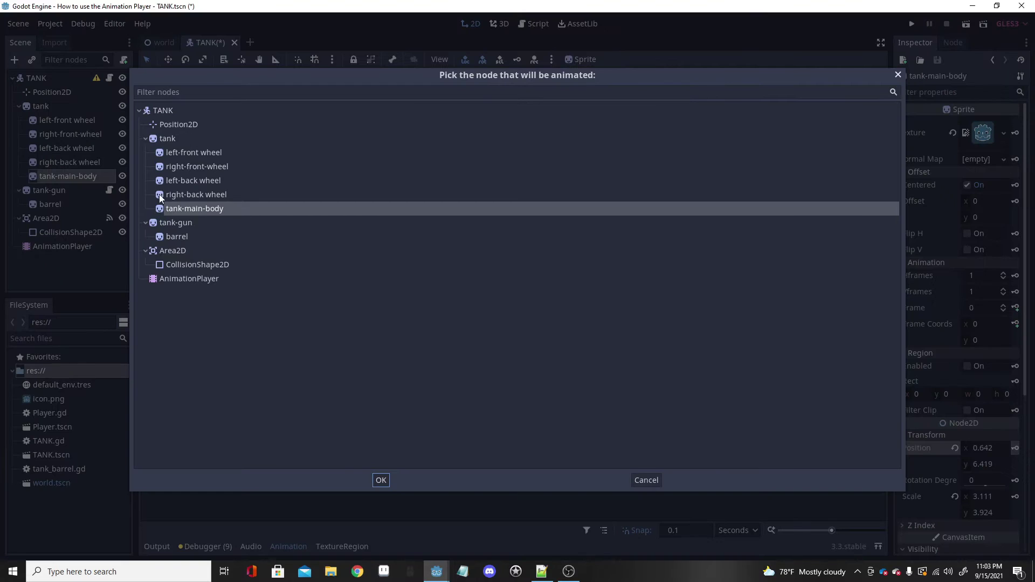
left_click(378, 480)
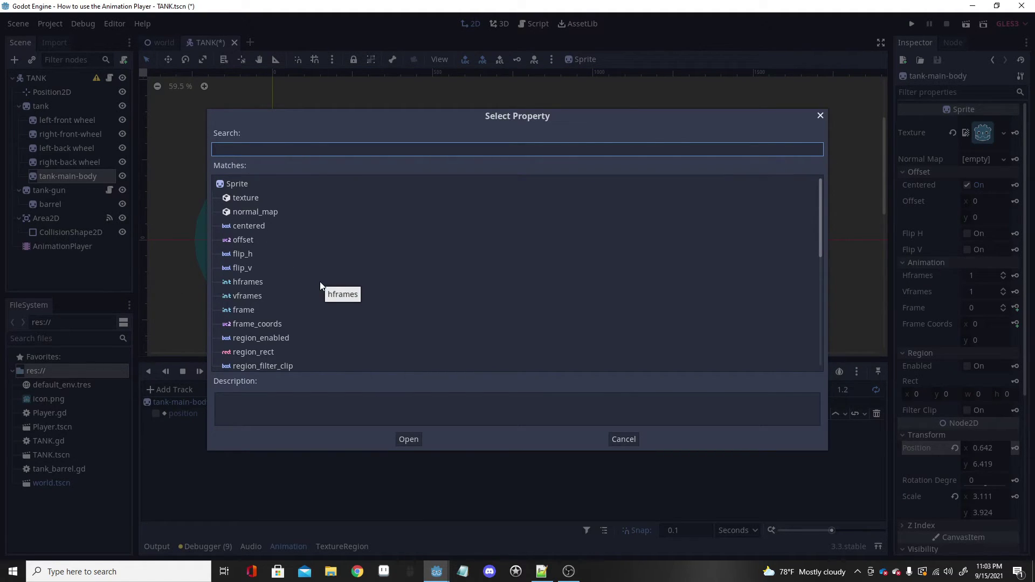
type("ro")
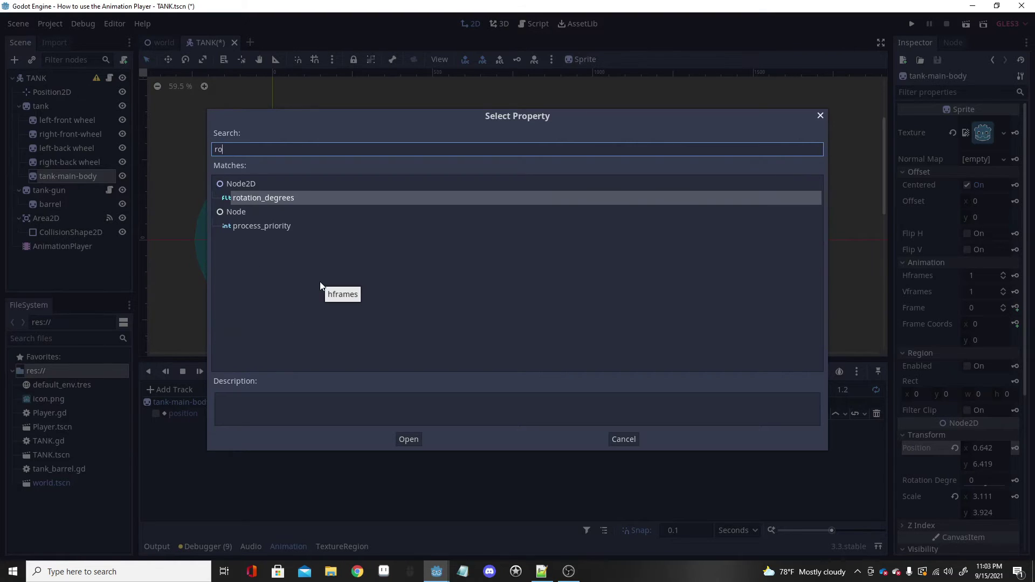
key("Return")
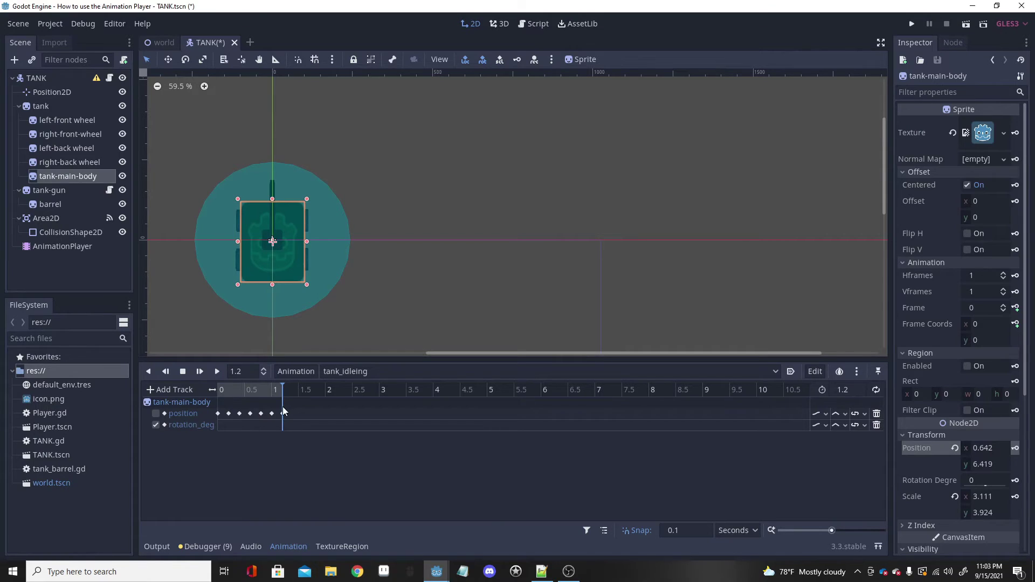
Move the animation position to 0.6 seconds.
left_click(257, 371)
key("BackSpace")
key("BackSpace")
key("BackSpace")
type("0.6")
key("Return")
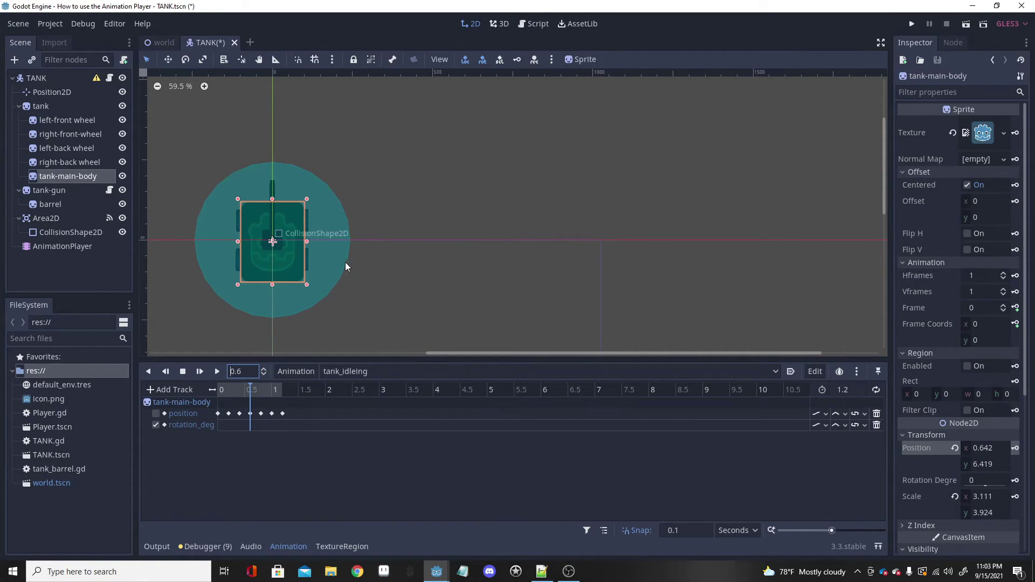
left_click(282, 259)
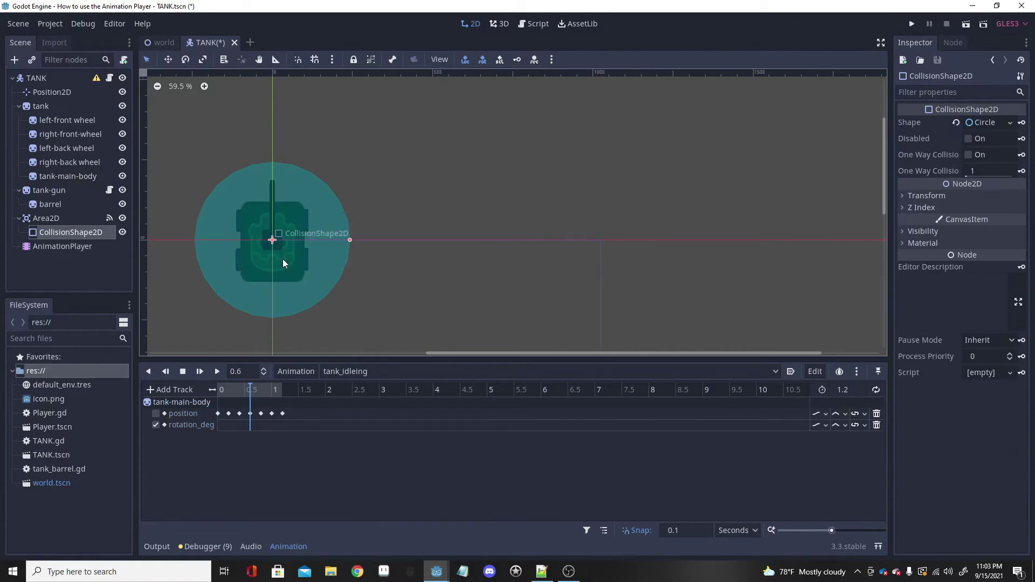
left_click(929, 199)
left_click_drag(991, 243, 970, 243)
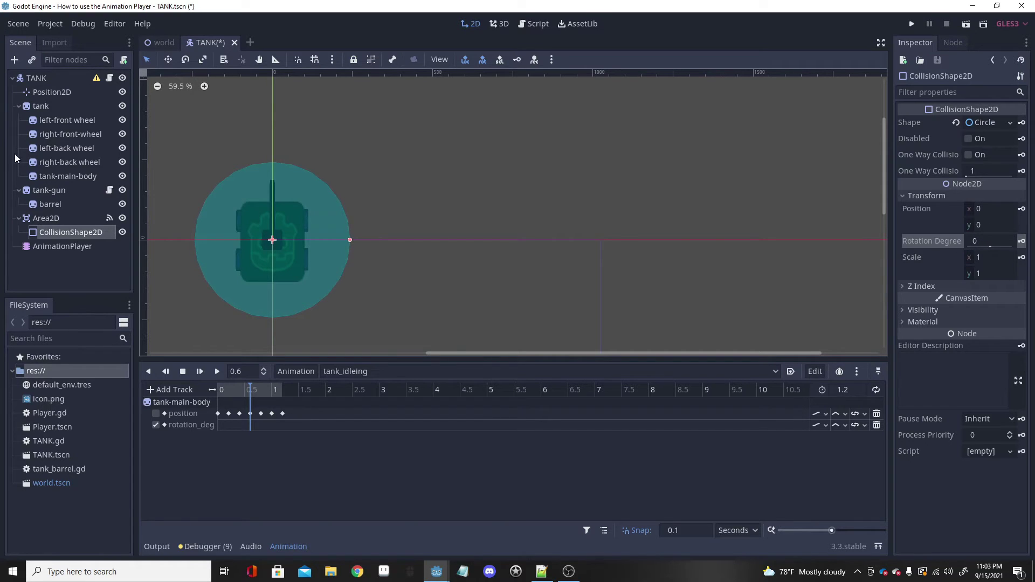
Rotate tank-main-body to about 74.8 degrees, insert a rotation keyframe at 0.6 seconds and play the animation.
left_click(63, 175)
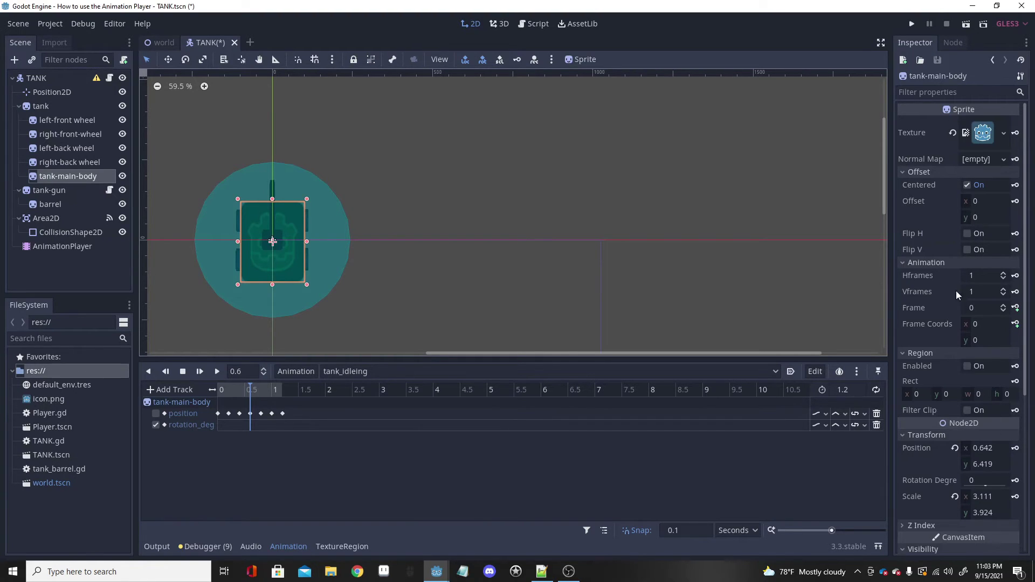
scroll(965, 299, "down", 3)
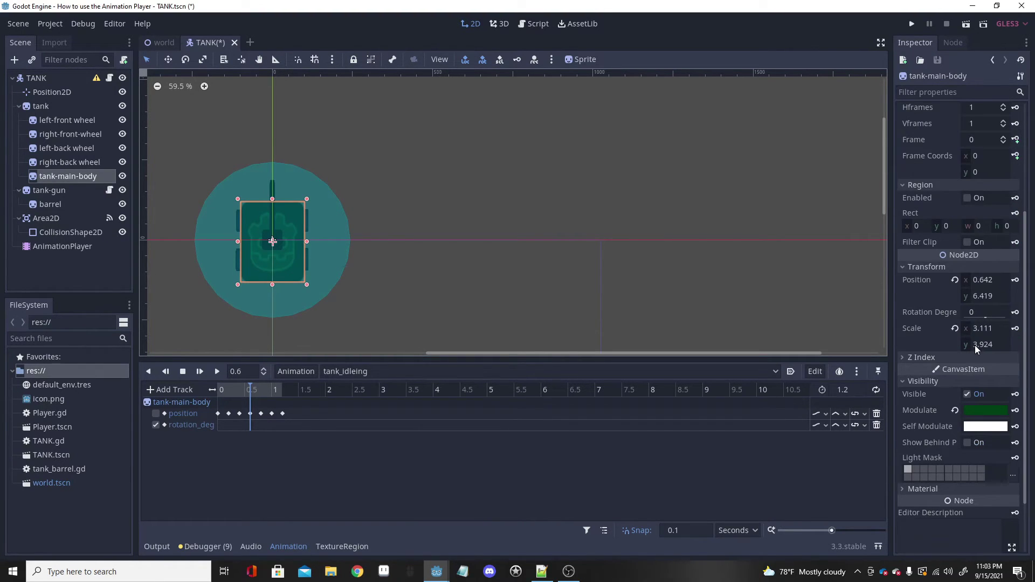
left_click_drag(985, 318, 990, 319)
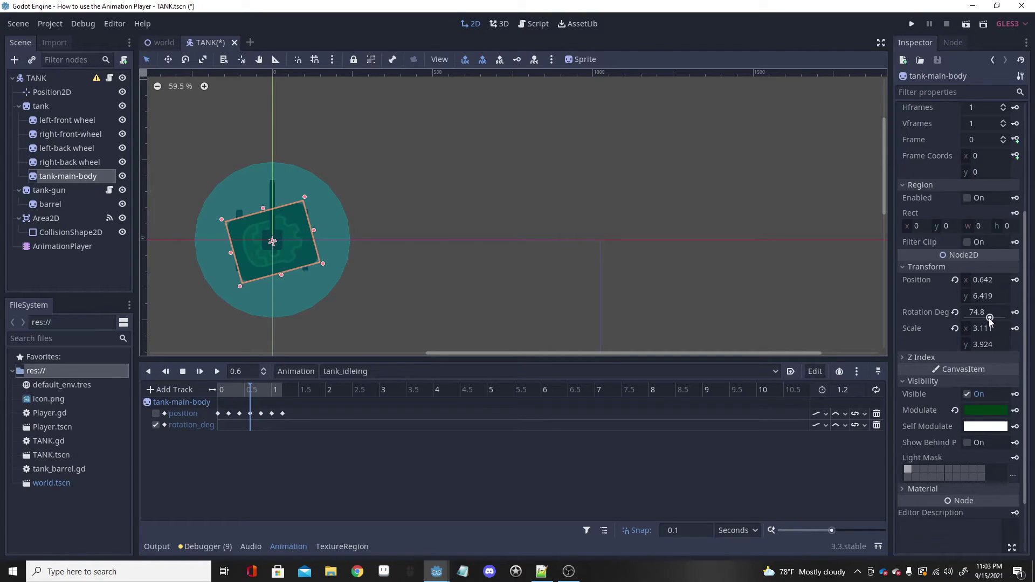
left_click(1015, 313)
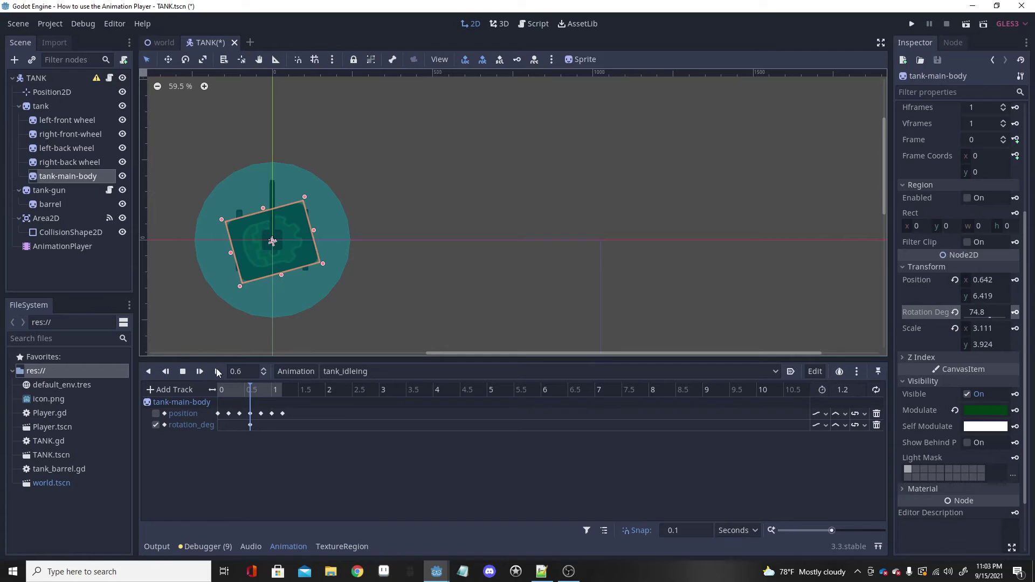
left_click(218, 372)
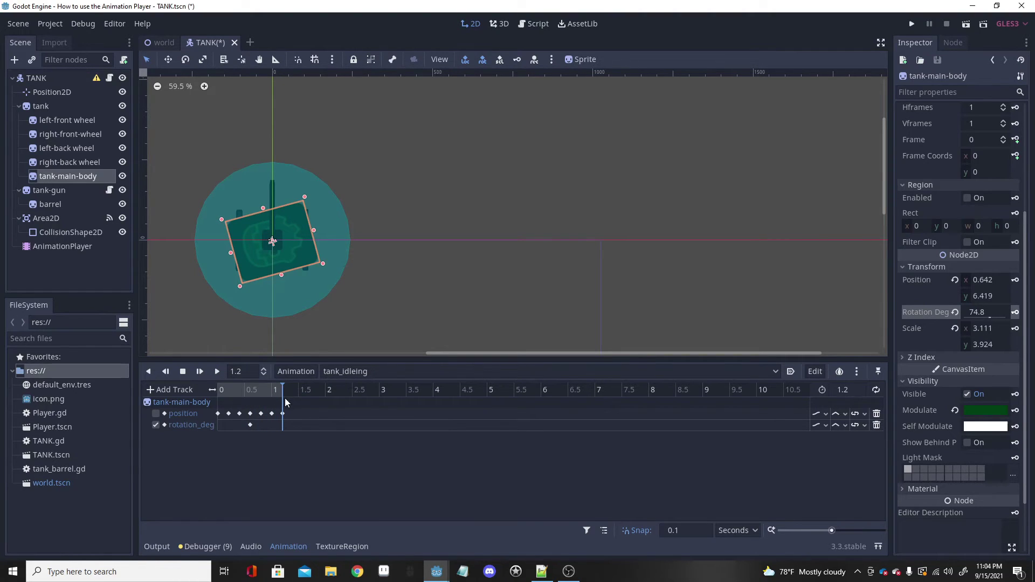
Return the animation position to 0 seconds, reset tank-main-body's rotation to 0 degrees and insert a rotation keyframe there.
left_click(247, 371)
key("BackSpace")
key("BackSpace")
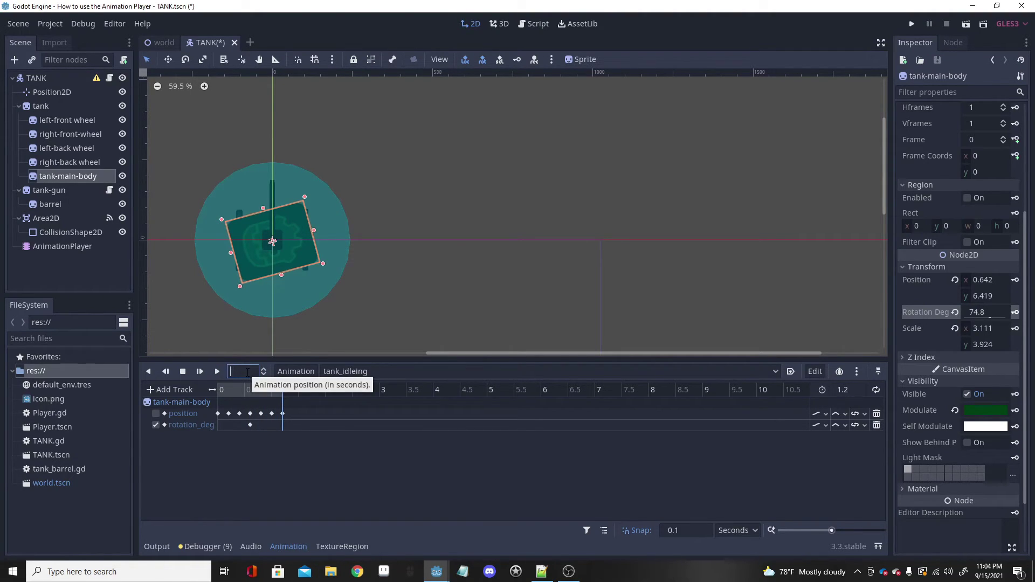
type("0")
key("Return")
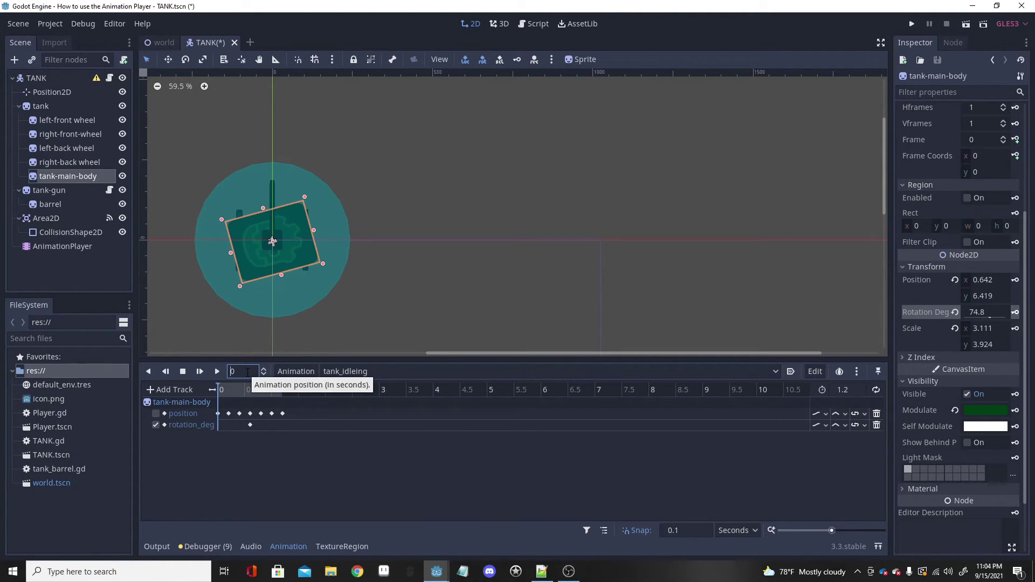
left_click(217, 371)
left_click_drag(281, 392, 223, 402)
left_click(954, 313)
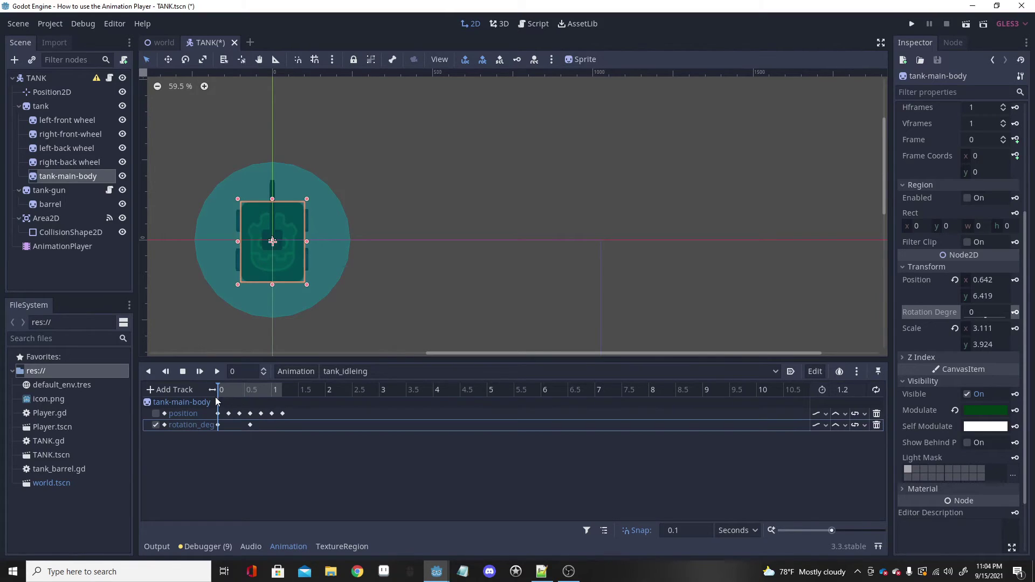
Insert a 0-degree rotation keyframe for tank-main-body at 1.2 seconds and play the animation.
left_click(239, 373)
type("1.23")
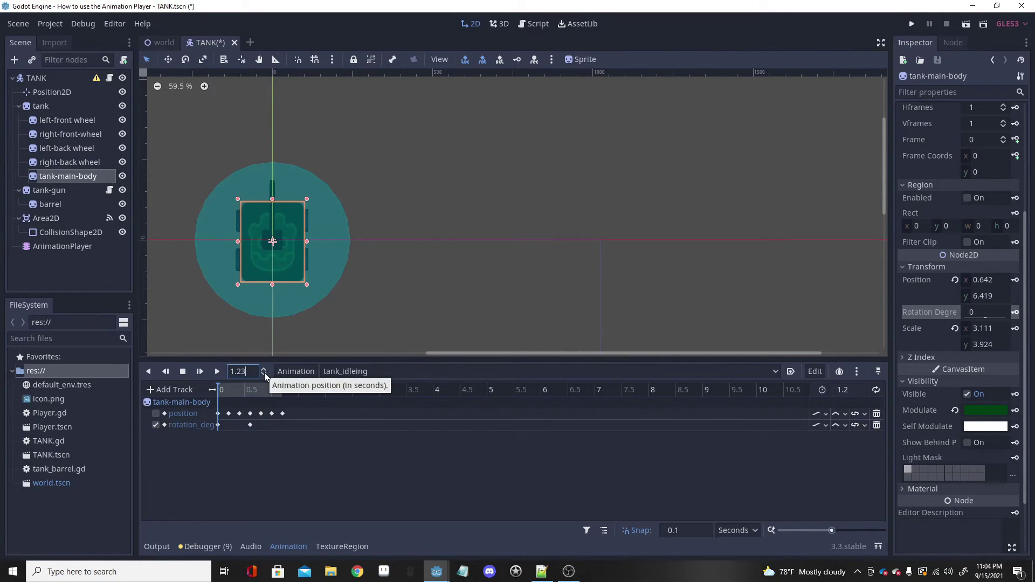
key("Return")
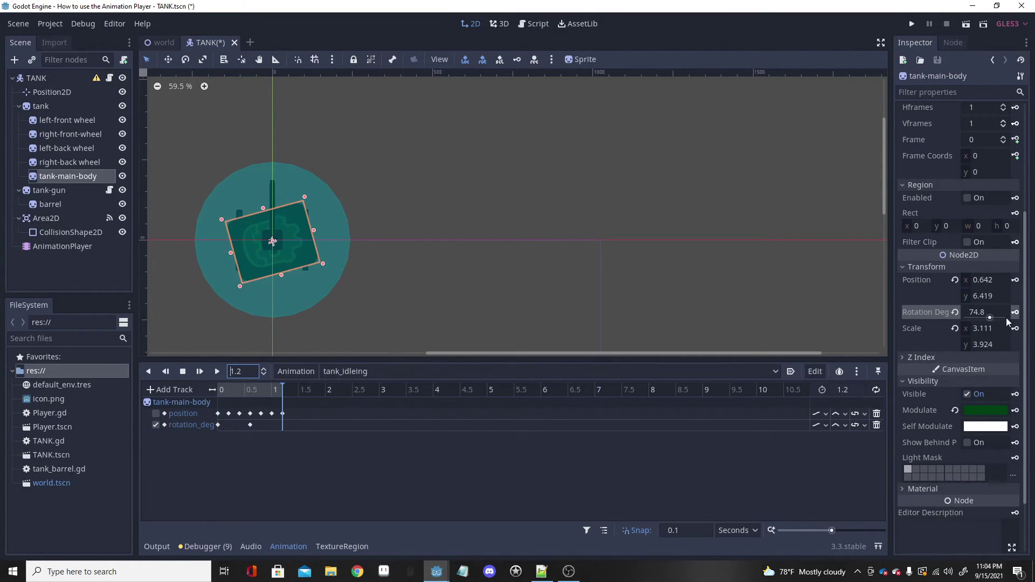
left_click(954, 312)
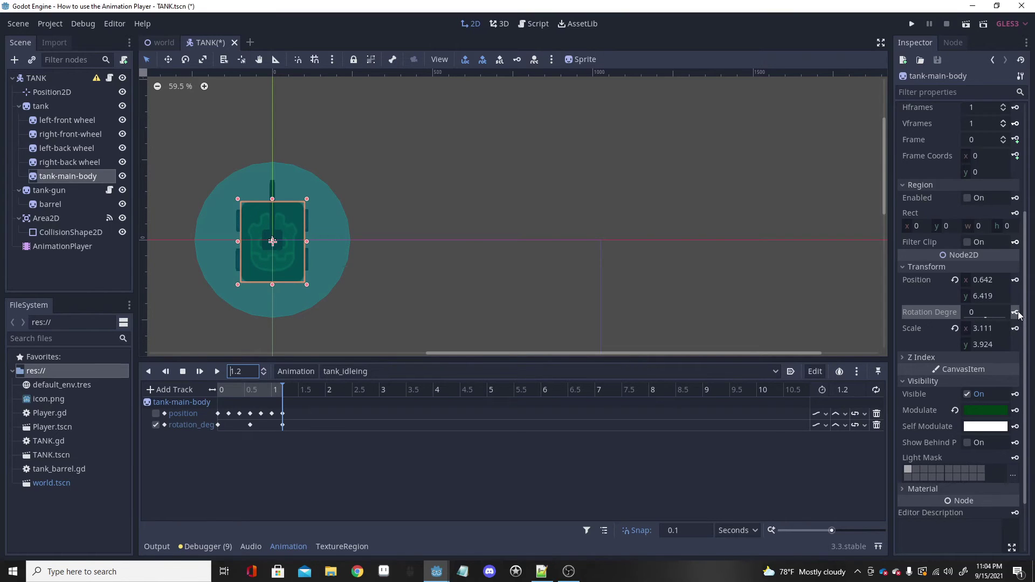
left_click(1015, 312)
left_click(213, 372)
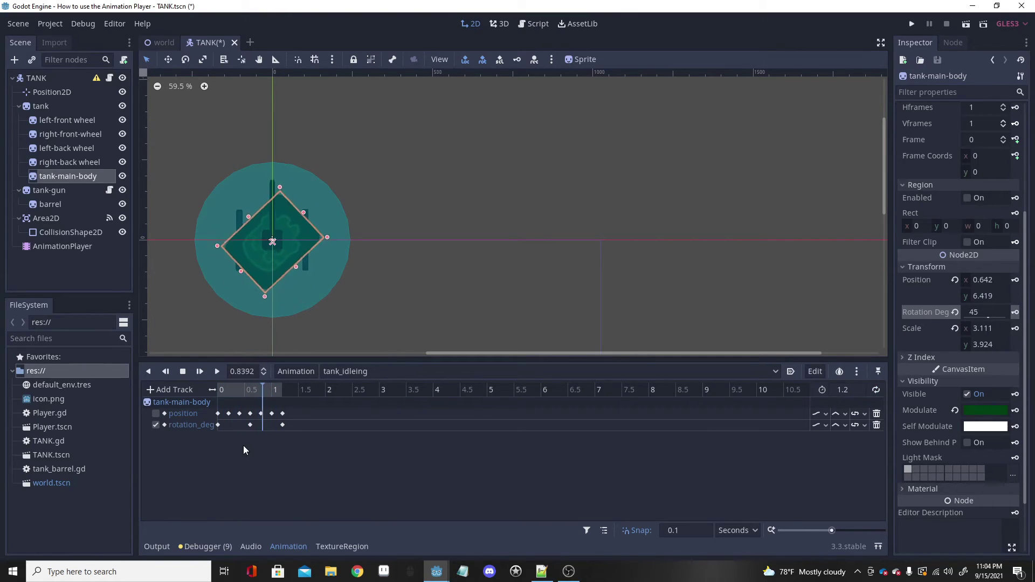
Disable the rotation_degrees track, re-enable the position track and play tank_idleing from 0 seconds.
left_click(156, 425)
left_click(156, 414)
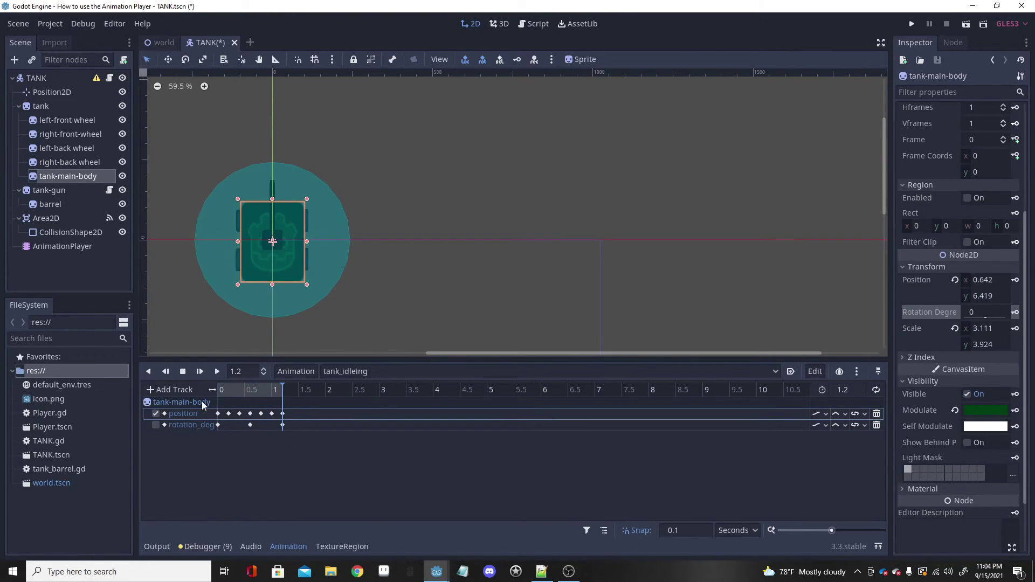
left_click(217, 371)
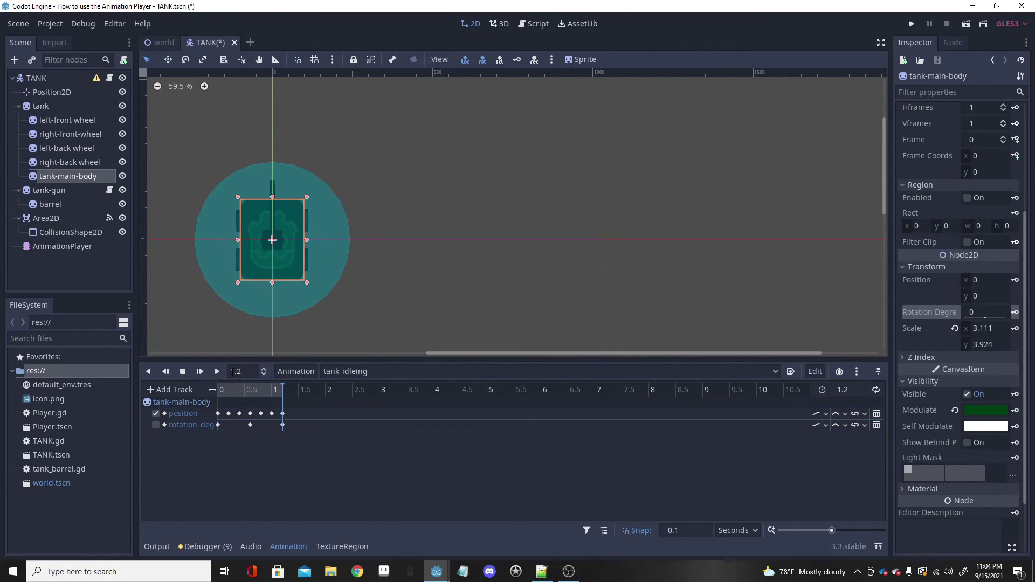
left_click_drag(280, 386, 177, 380)
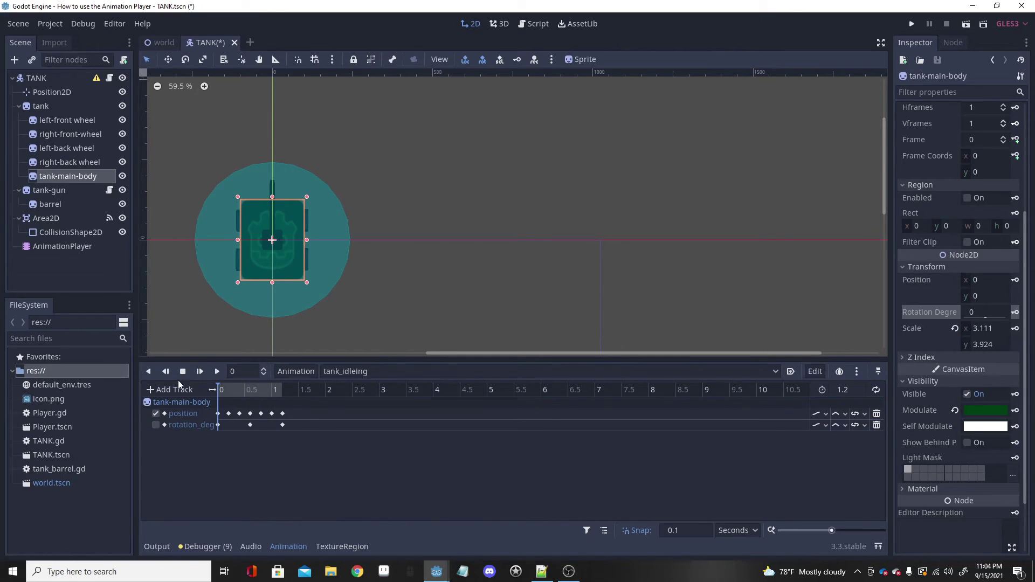
left_click(217, 371)
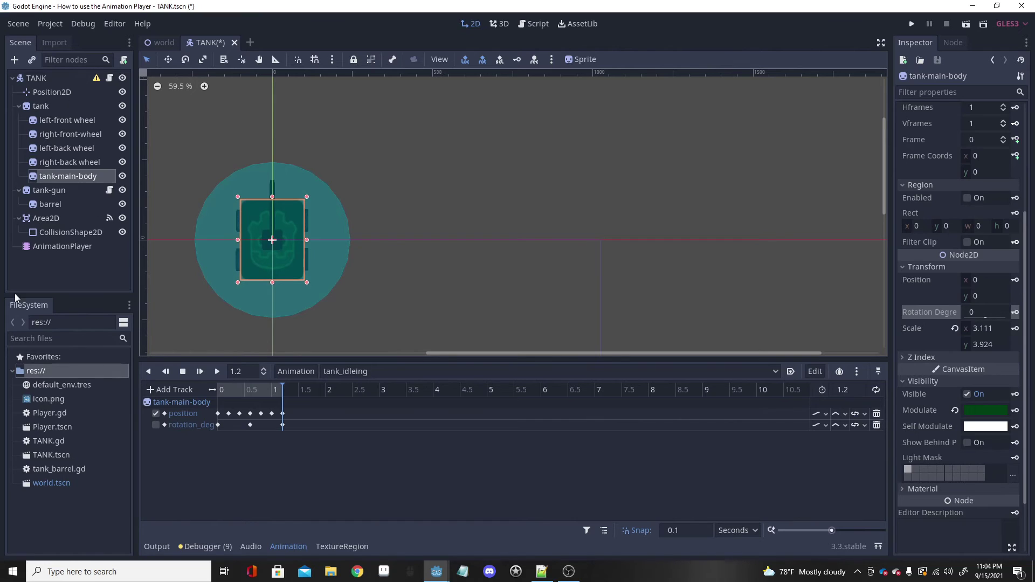
Open the TANK node's script, review its movement code and place the cursor on the empty line under "if being_used:".
left_click(109, 78)
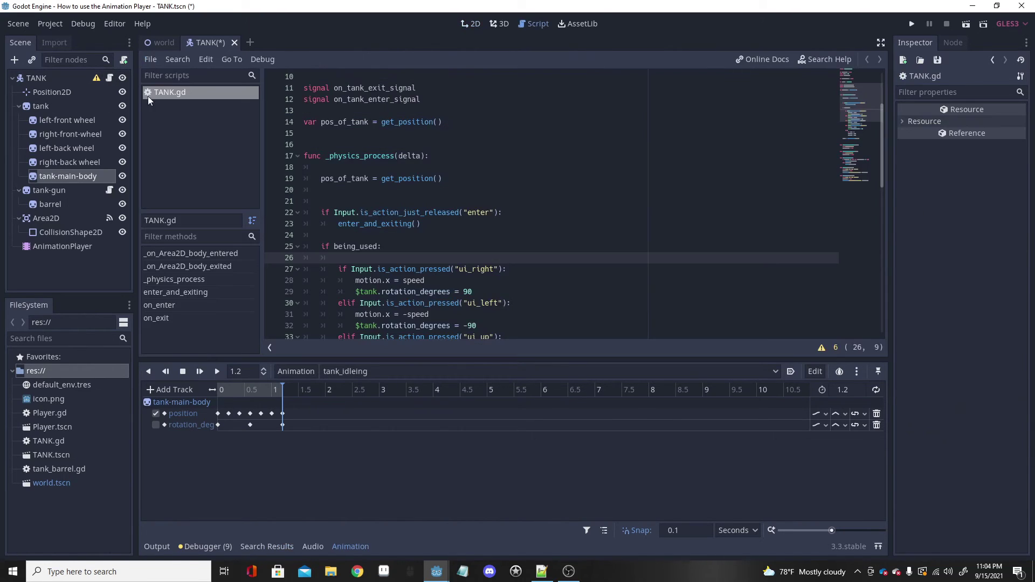
scroll(421, 259, "down", 3)
left_click(431, 246)
scroll(475, 316, "down", 3)
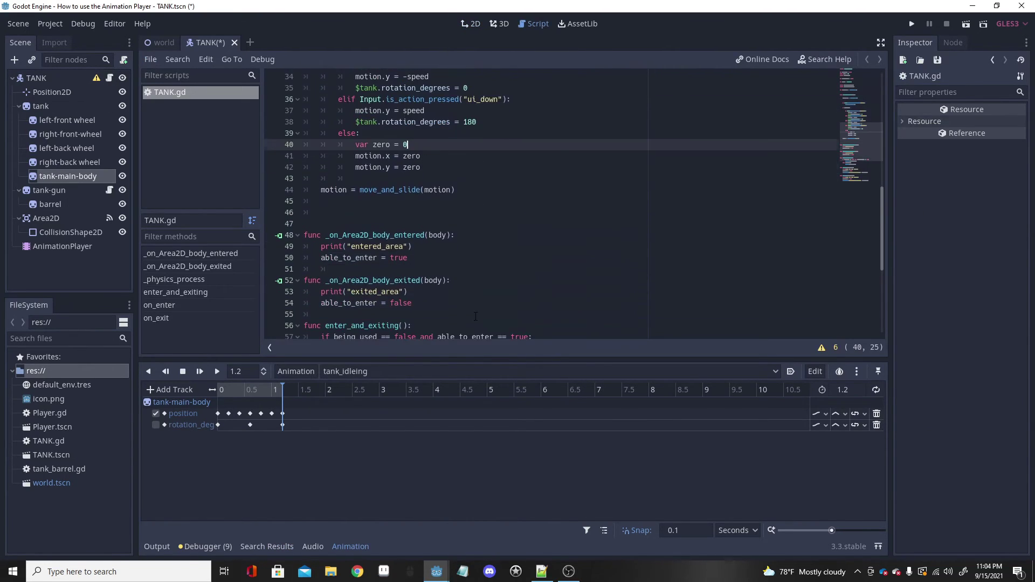
scroll(475, 317, "up", 4)
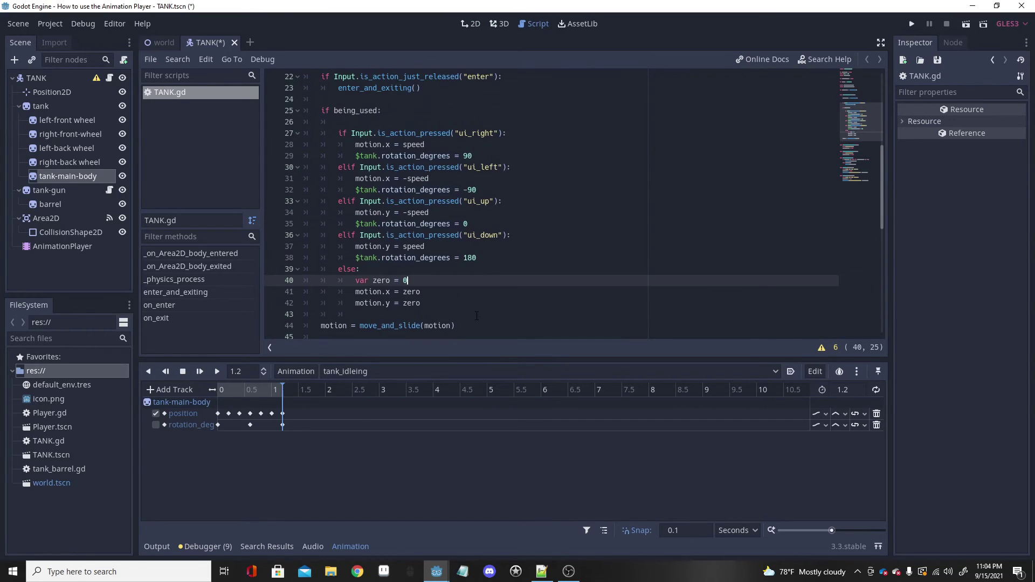
scroll(469, 257, "up", 3)
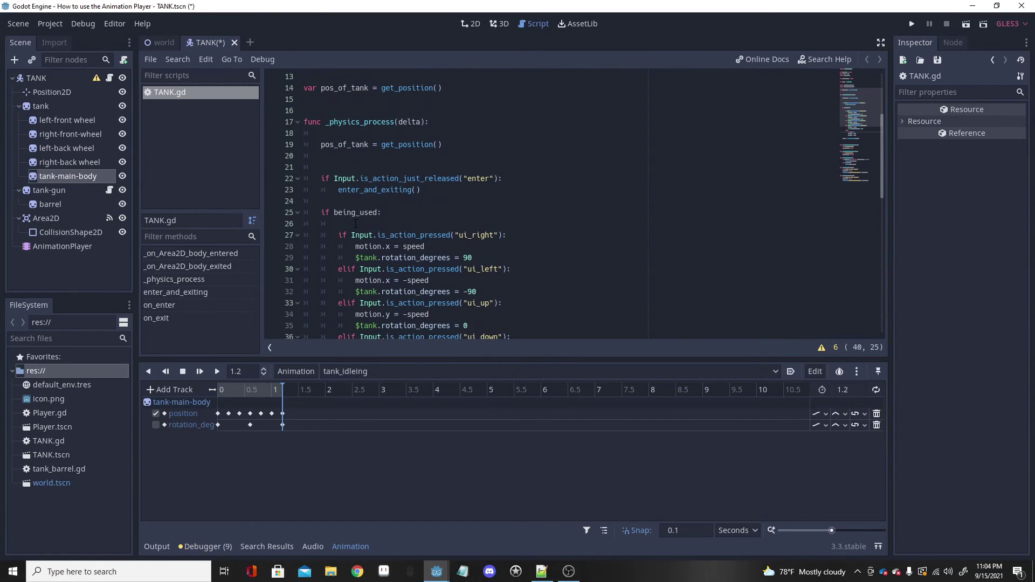
left_click(355, 223)
scroll(435, 246, "down", 3)
scroll(436, 246, "up", 3)
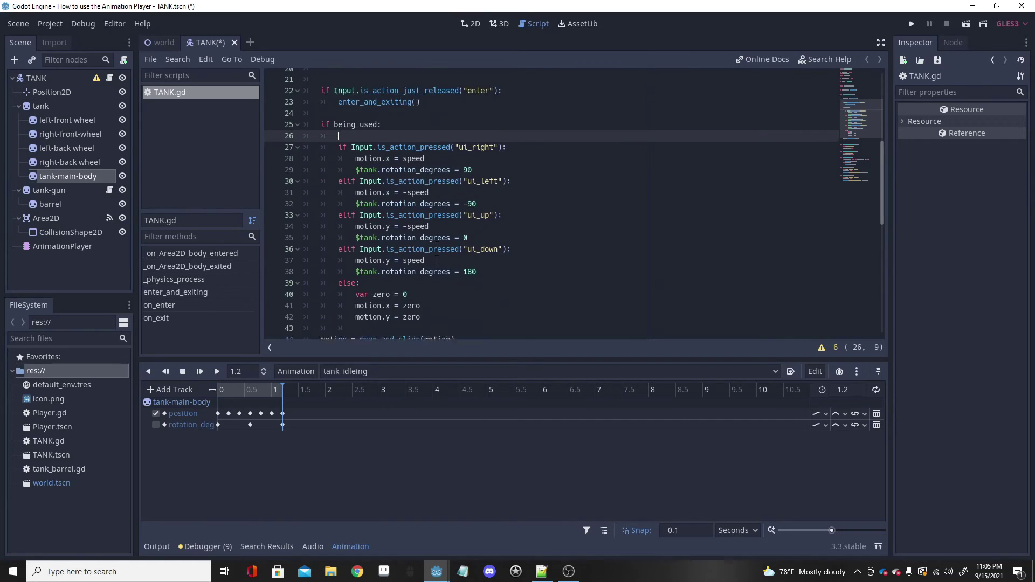
scroll(476, 245, "down", 2)
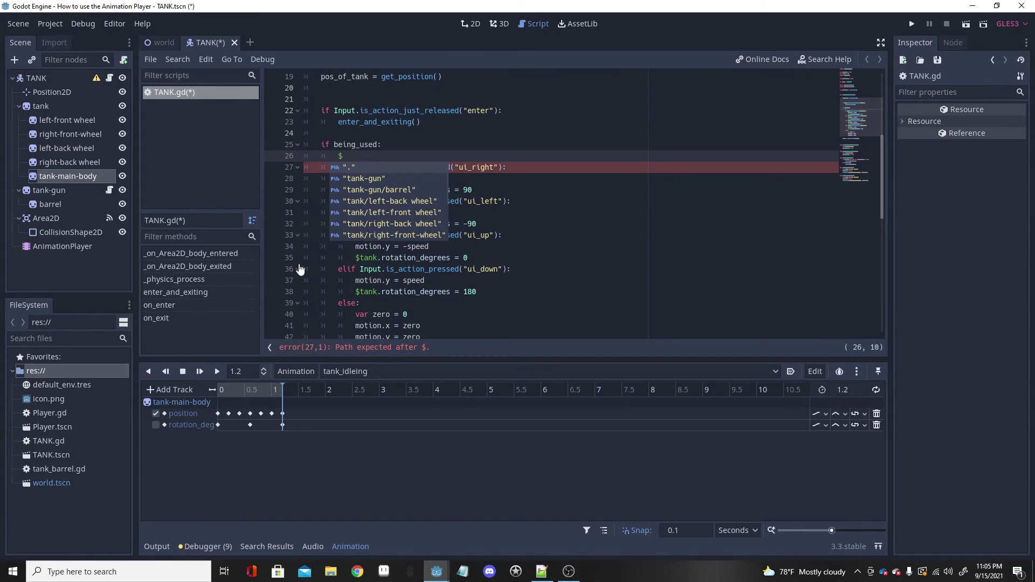
Add $AnimationPlayer.play("tank_idleing") as the first line of the being_used block and save the script.
type("An")
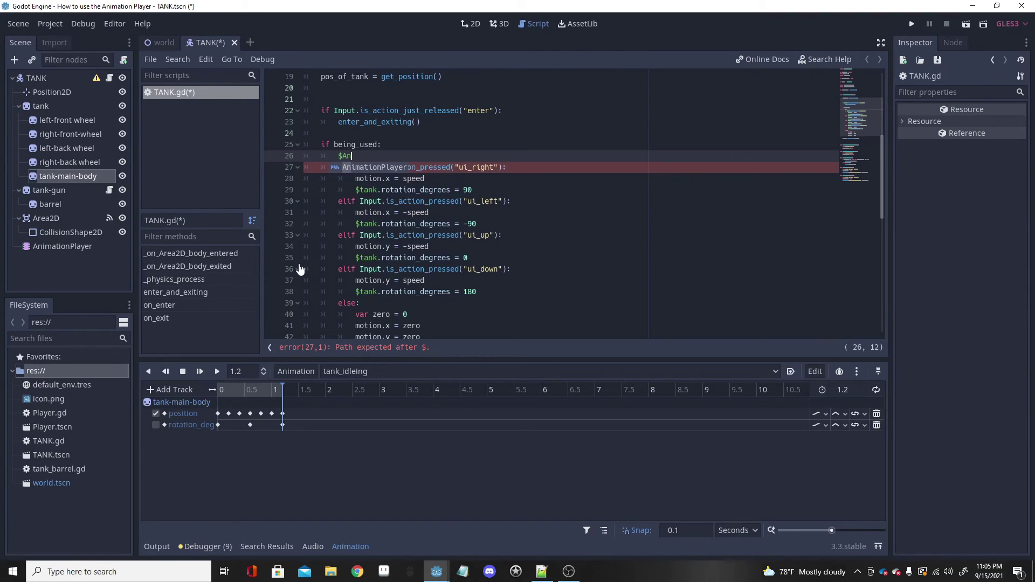
key("Return")
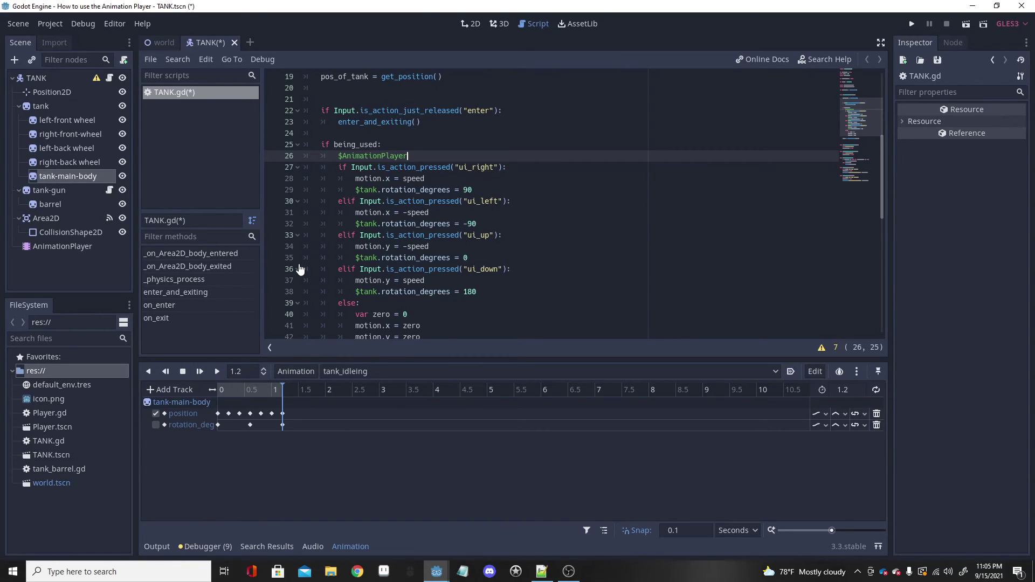
type(".play")
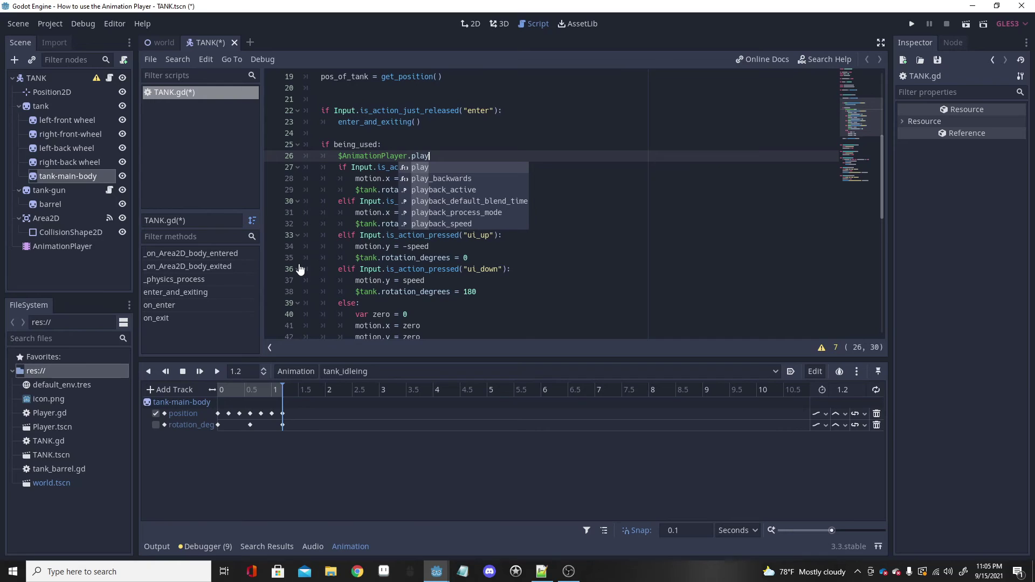
type("(\"")
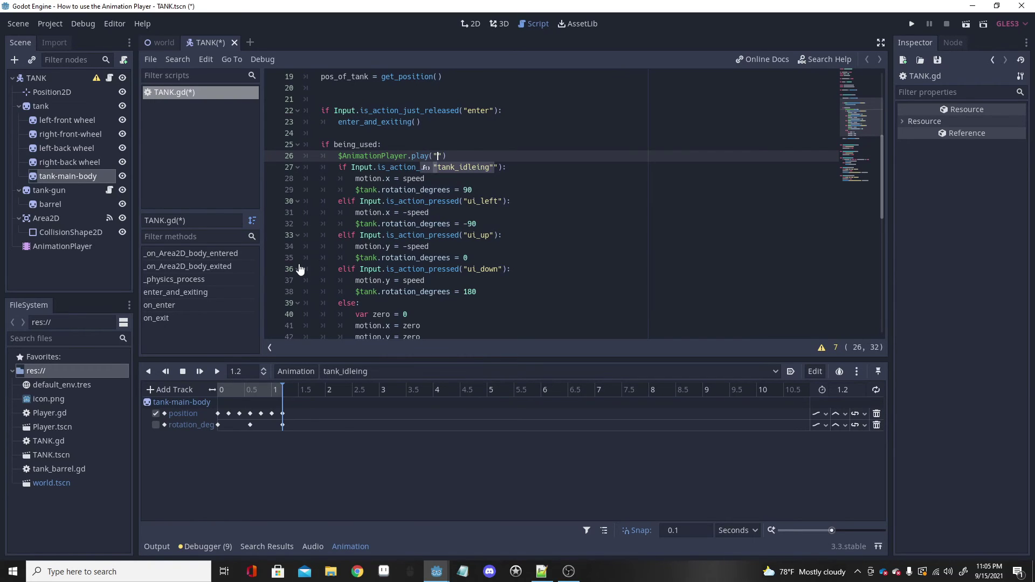
key("Return")
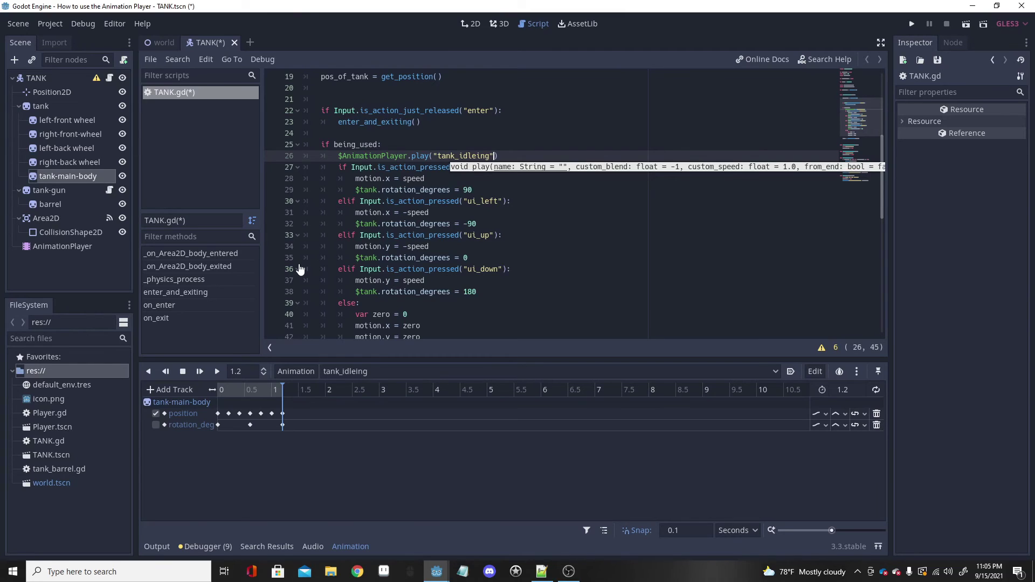
key("ctrl+s")
Run the project from the world scene, walk the player up to the tank and enter it.
left_click(152, 43)
key("F5")
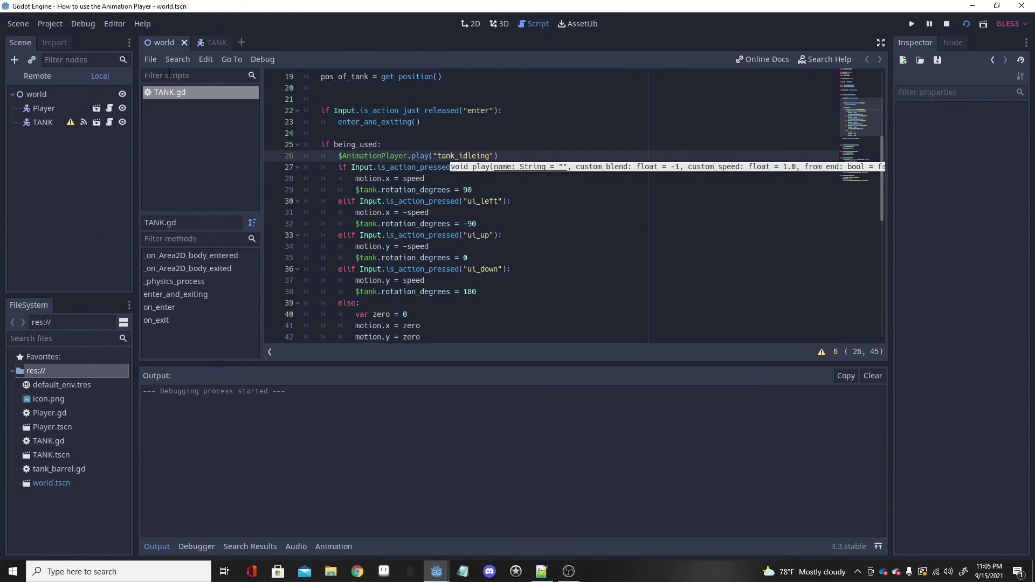
key("Right")
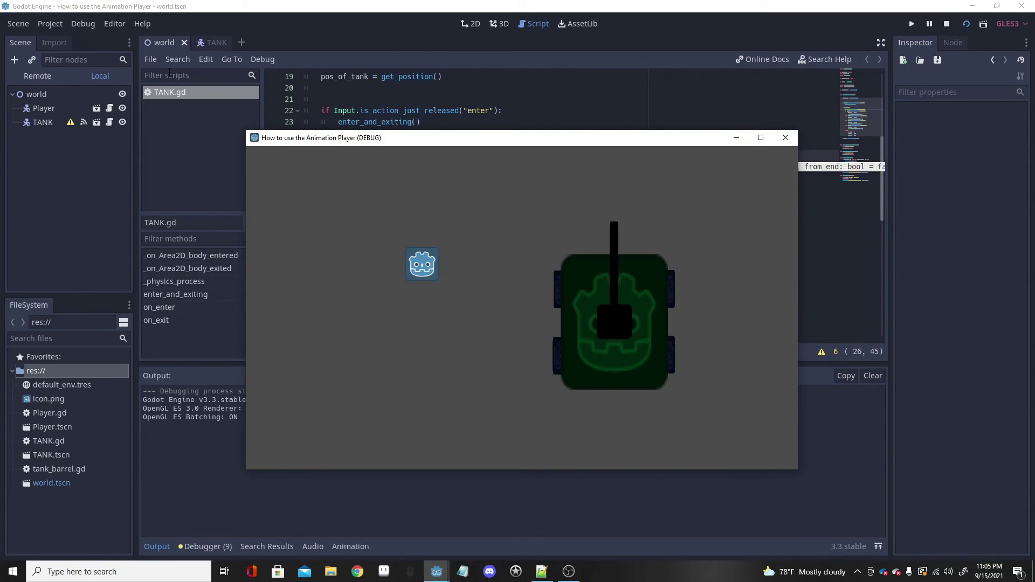
key("Down")
key("Right")
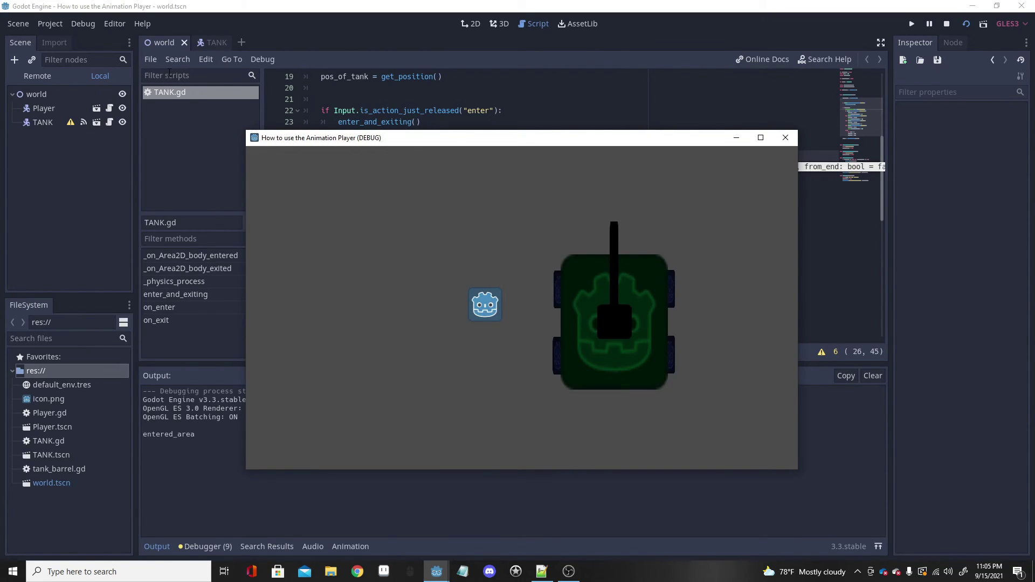
key("Return")
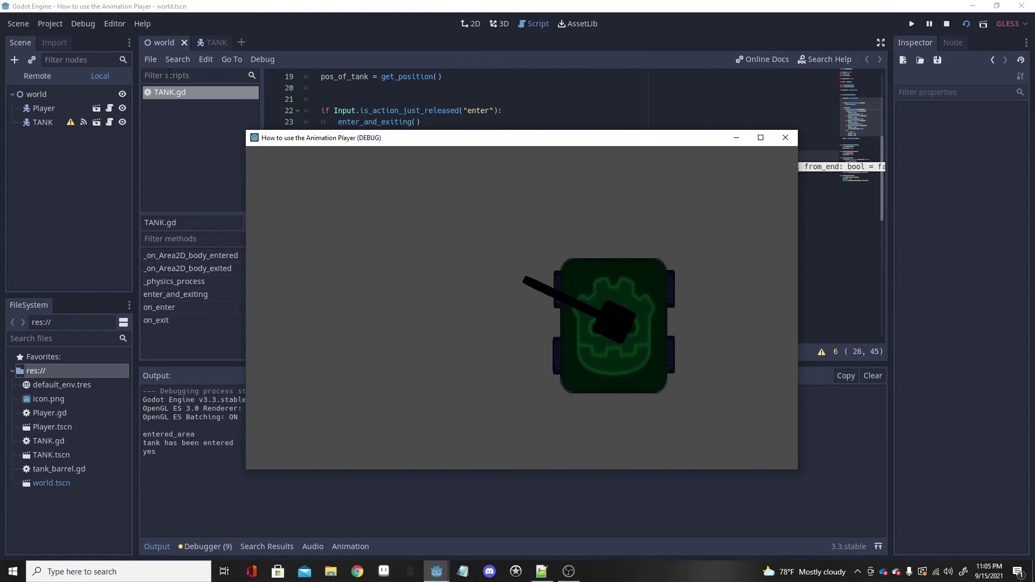
Drive the tank left, up and right, exit and re-enter it to check the idle animation, and close the game.
key("Left")
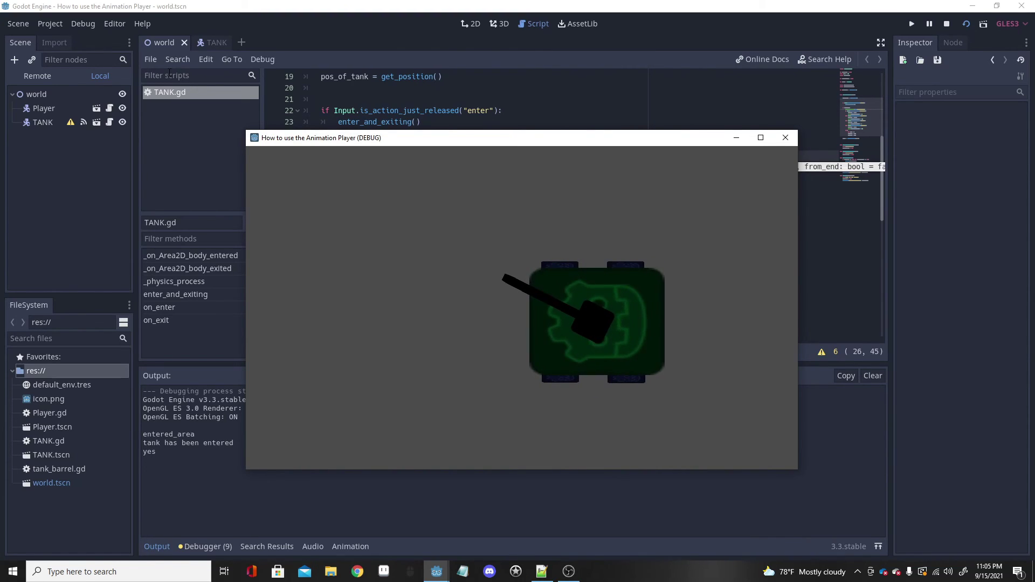
key("Up")
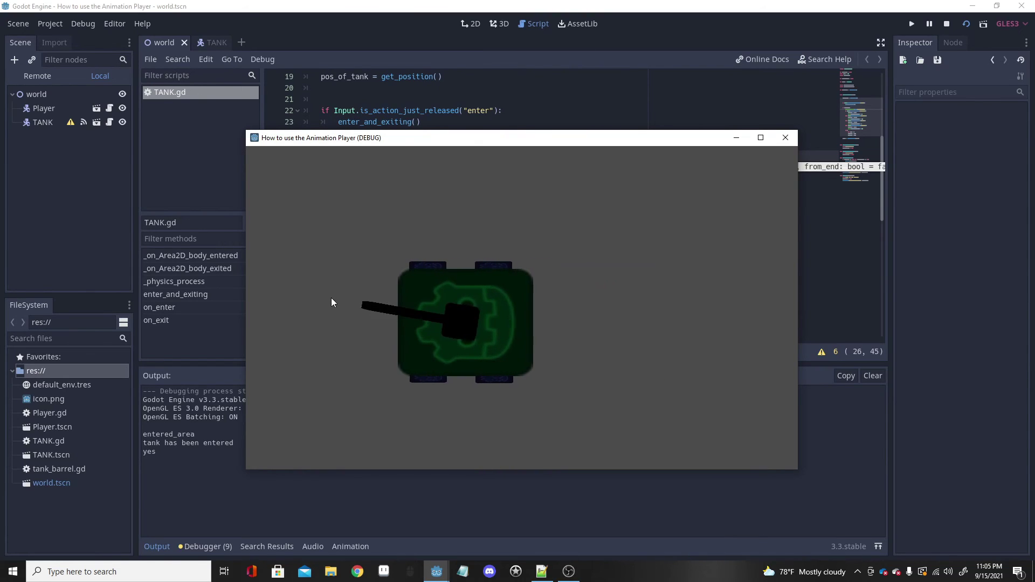
key("Left")
key("Right")
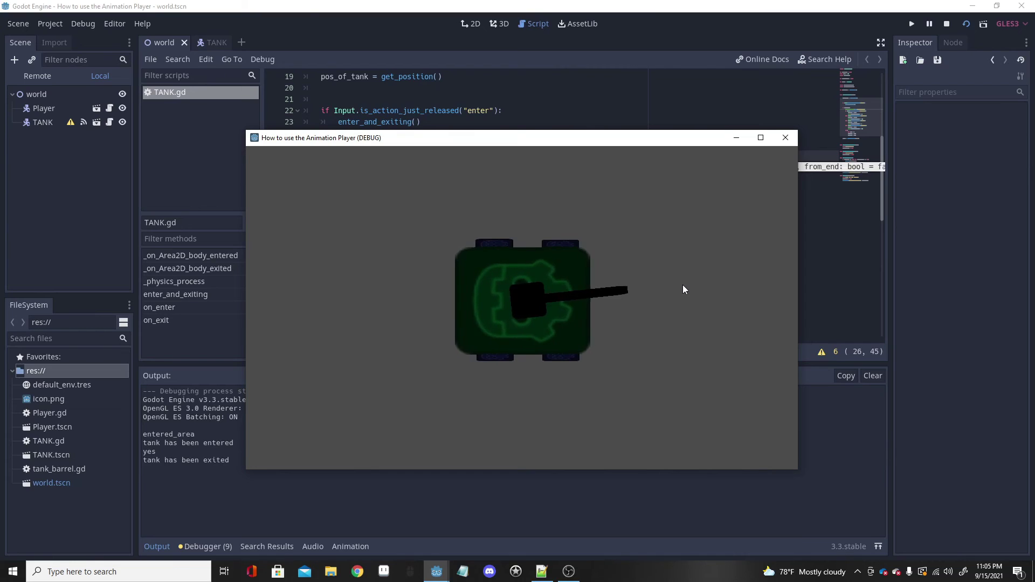
key("Return")
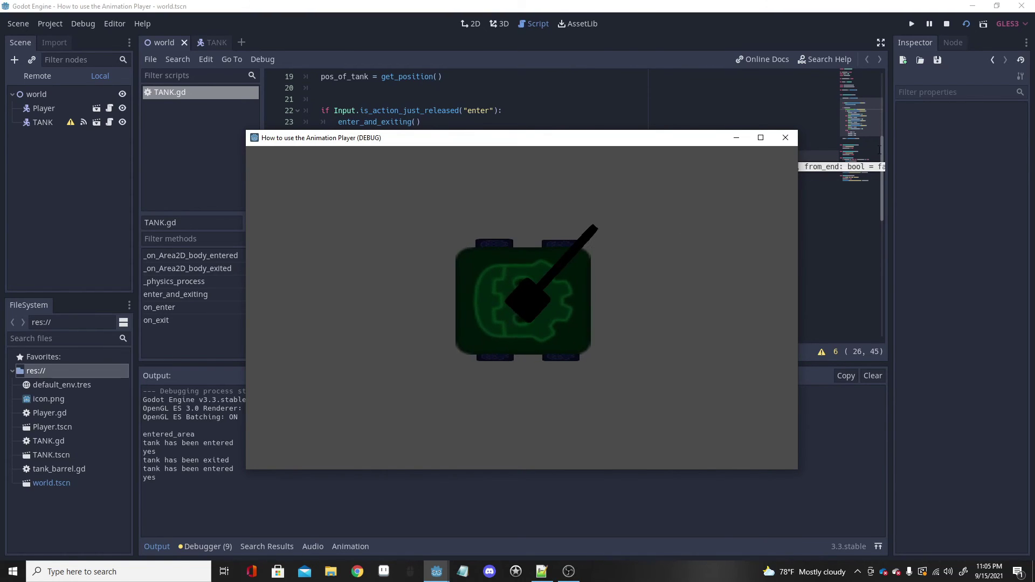
left_click(785, 137)
Run the project and walk the player around the tank, over its top and underneath, stopping at its left side.
key("F5")
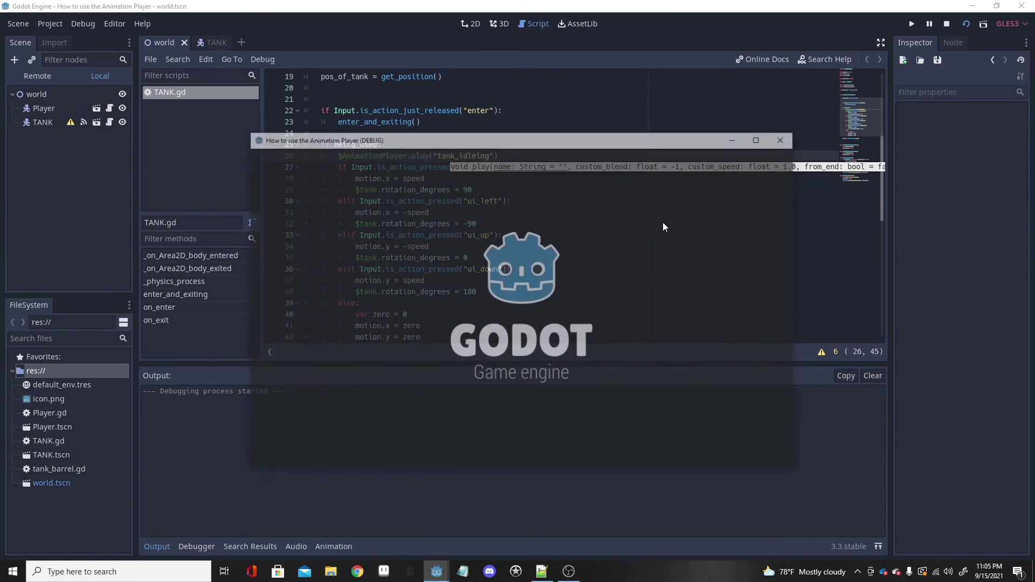
key("Right")
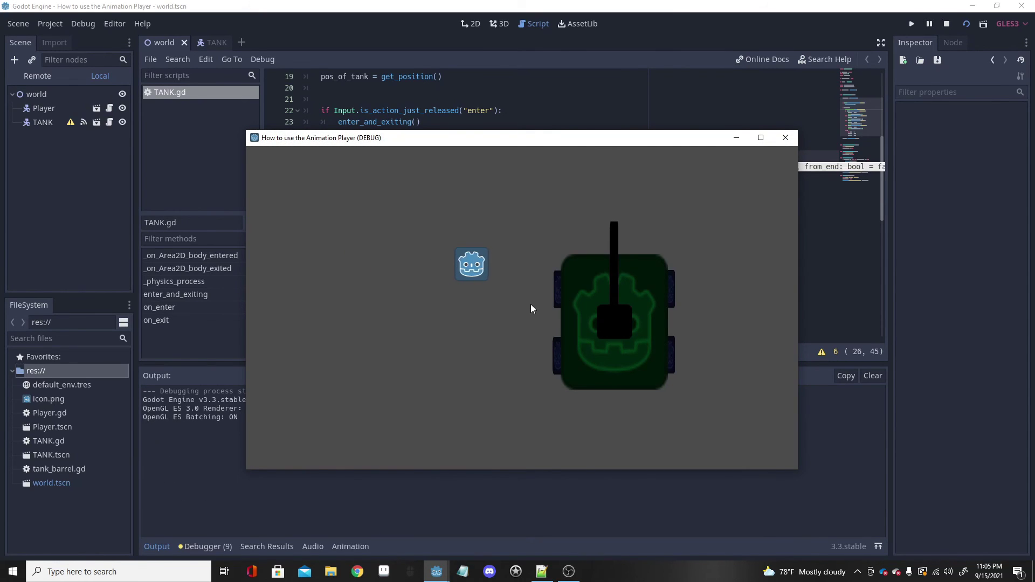
key("Up")
key("Right")
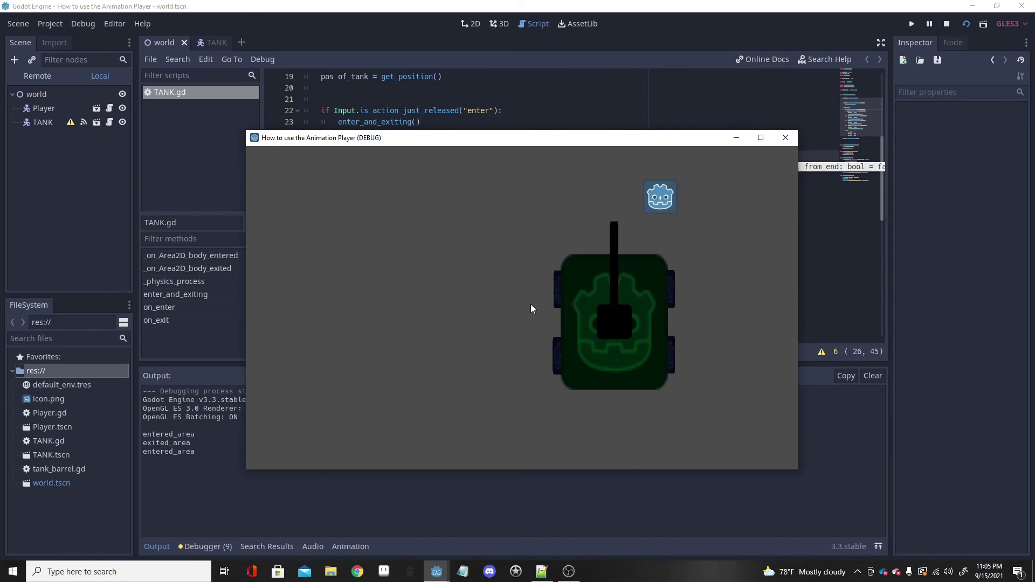
key("Down")
key("Left")
key("Up")
key("Left")
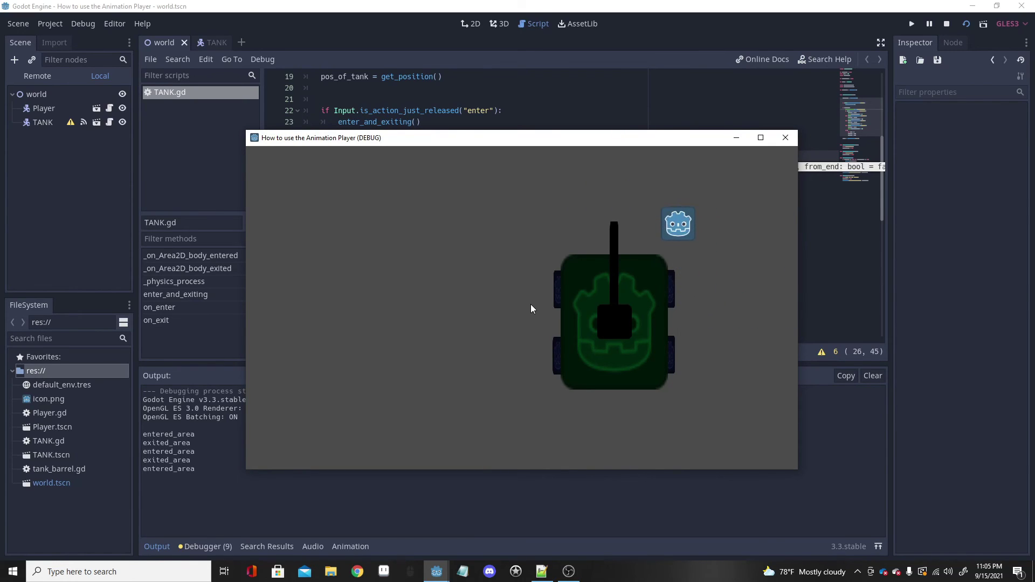
key("Down")
key("Down")
key("Right")
key("Up")
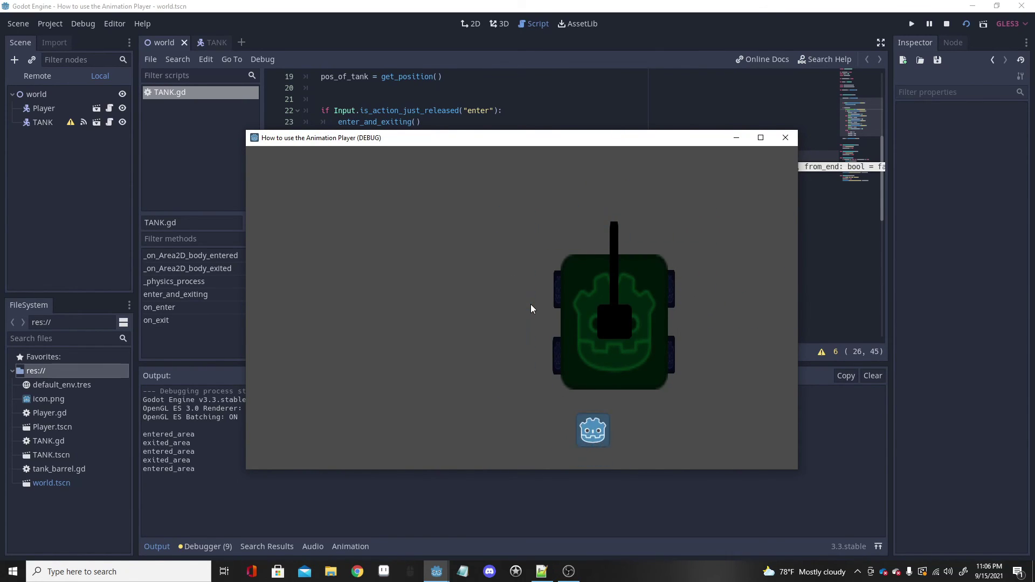
key("Left")
key("Up")
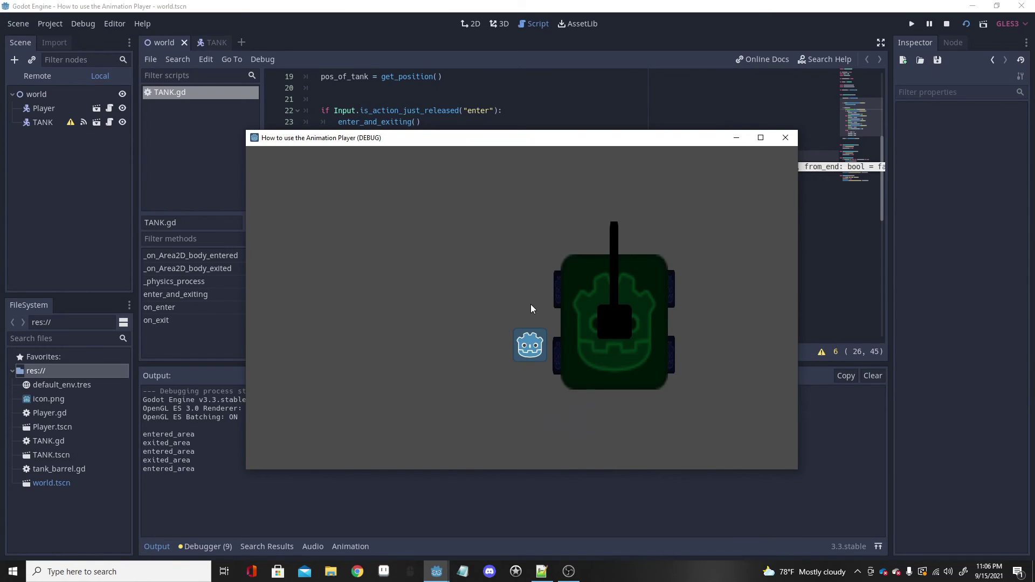
Enter the tank, drive it left, right, up and down to check the idle animation while moving, and close the game.
key("e")
key("Left")
key("Up")
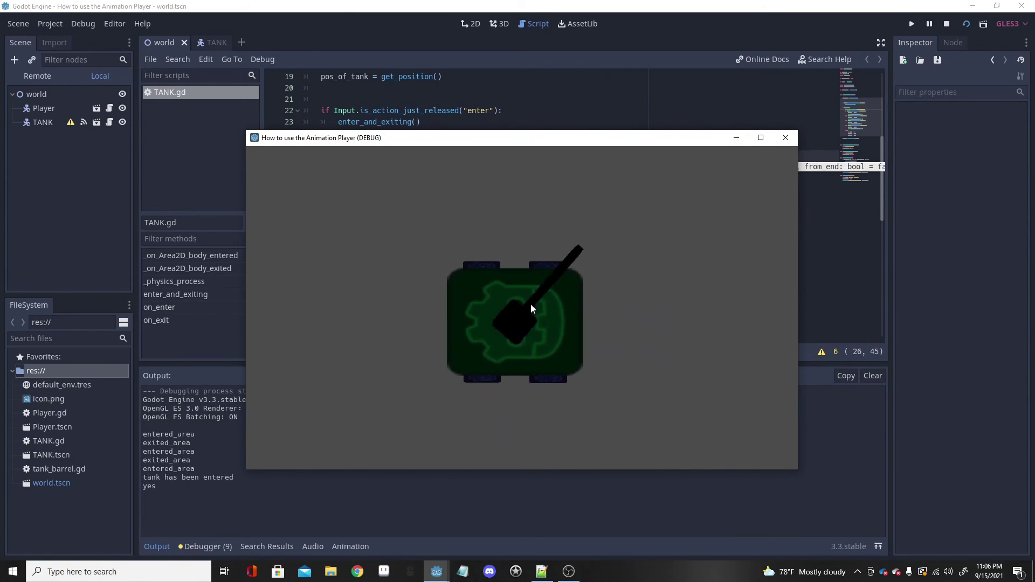
key("Down")
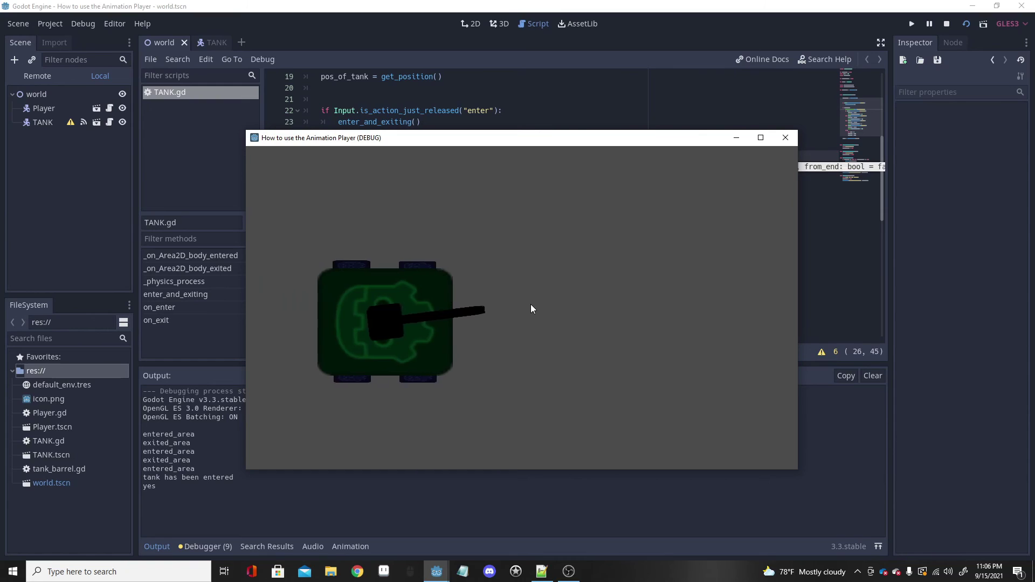
key("Up")
key("Down")
key("Down")
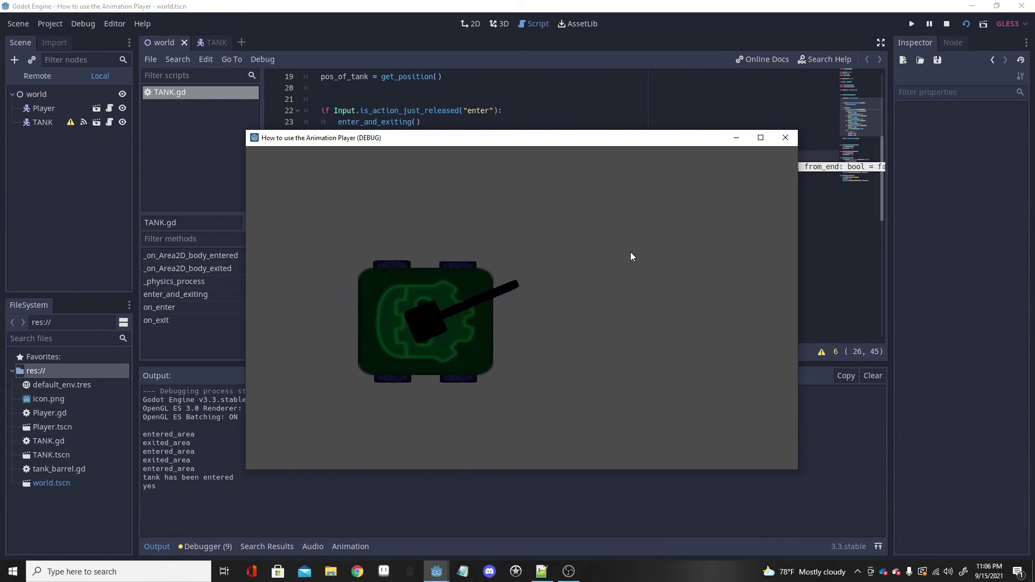
key("Right")
key("Up")
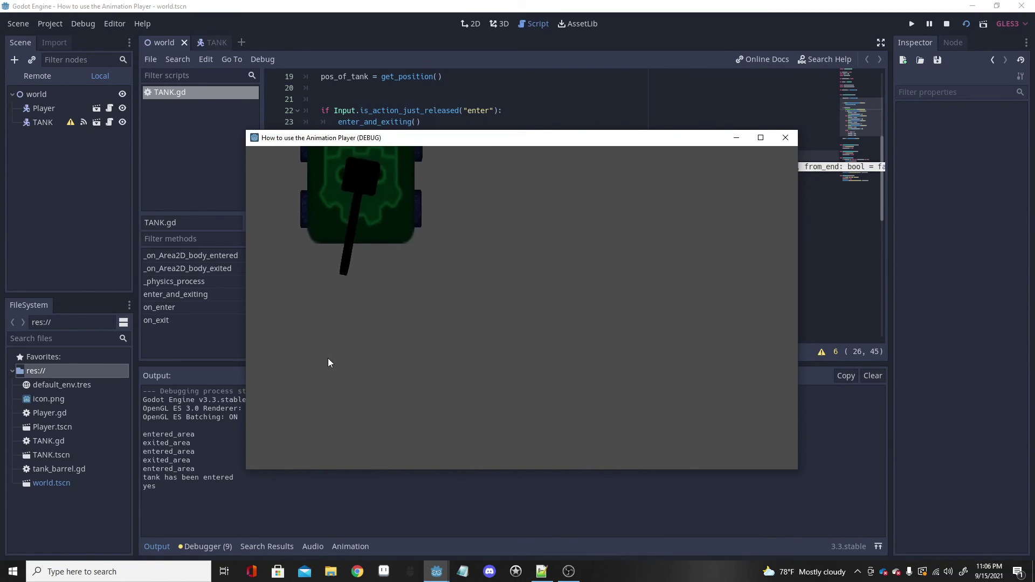
key("Down")
key("Right")
key("Up")
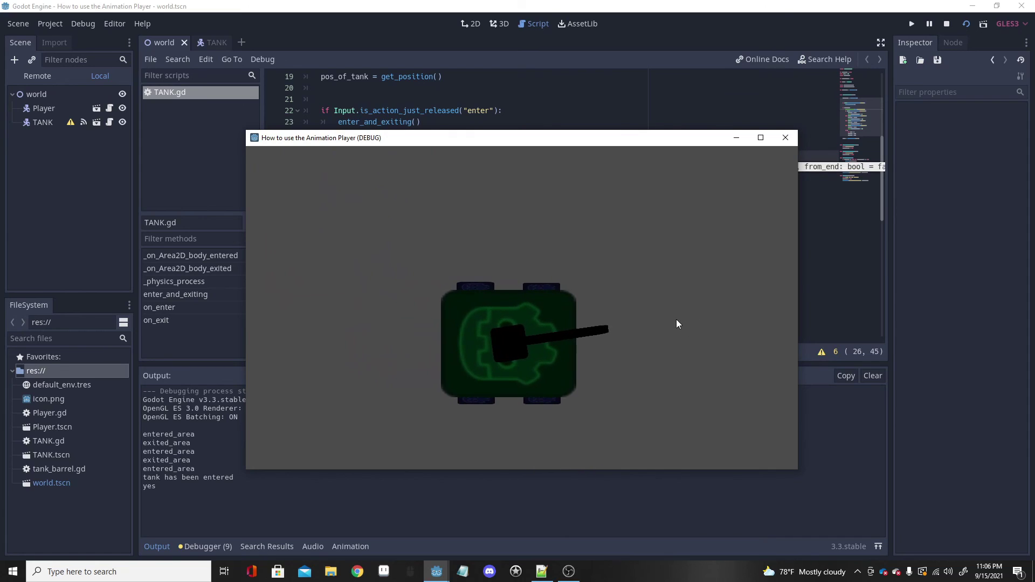
left_click(785, 138)
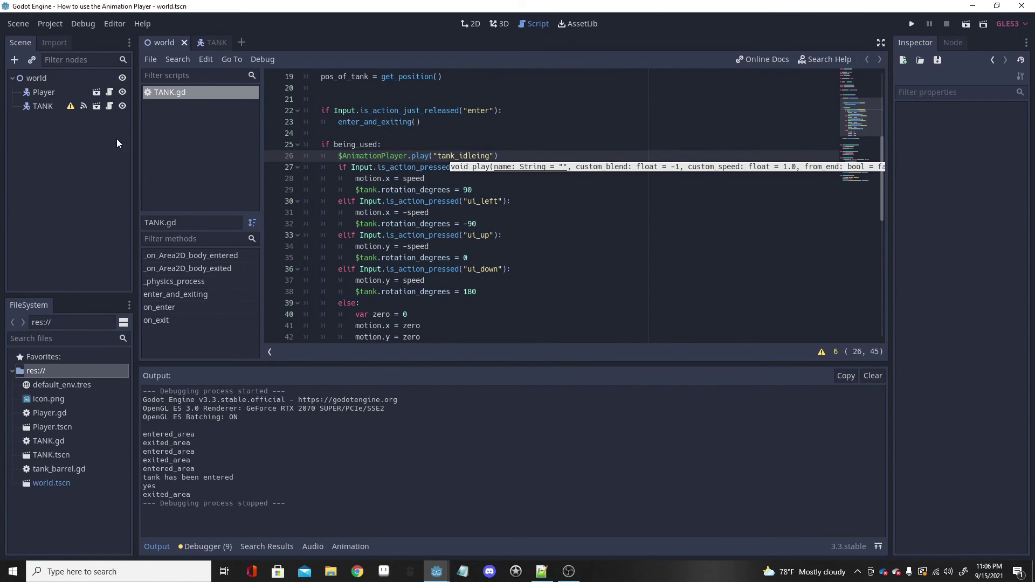
Open the TANK scene, select its AnimationPlayer and delete the rotation_degrees track of tank-main-body from tank_idleing.
left_click(109, 106)
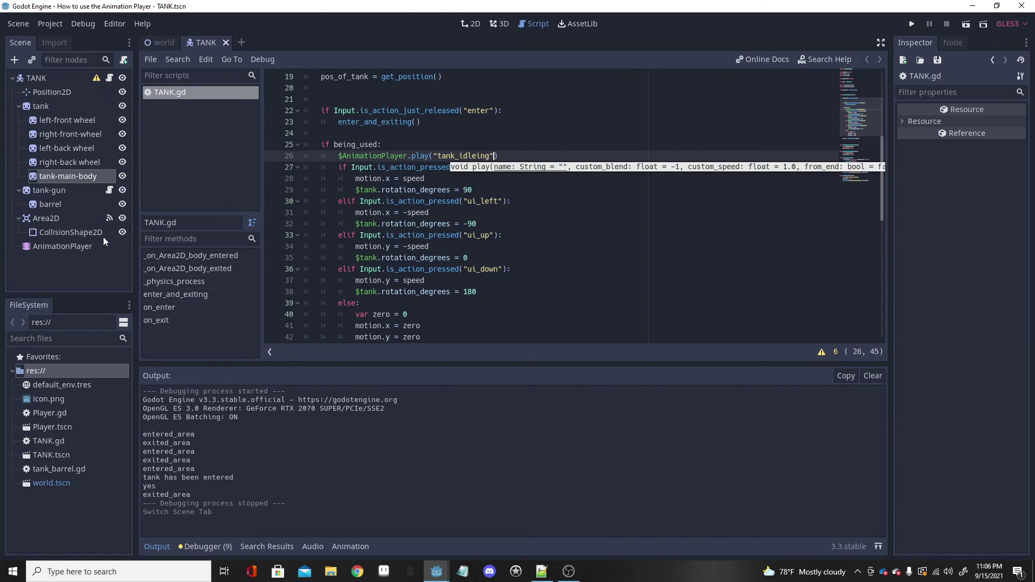
left_click(62, 246)
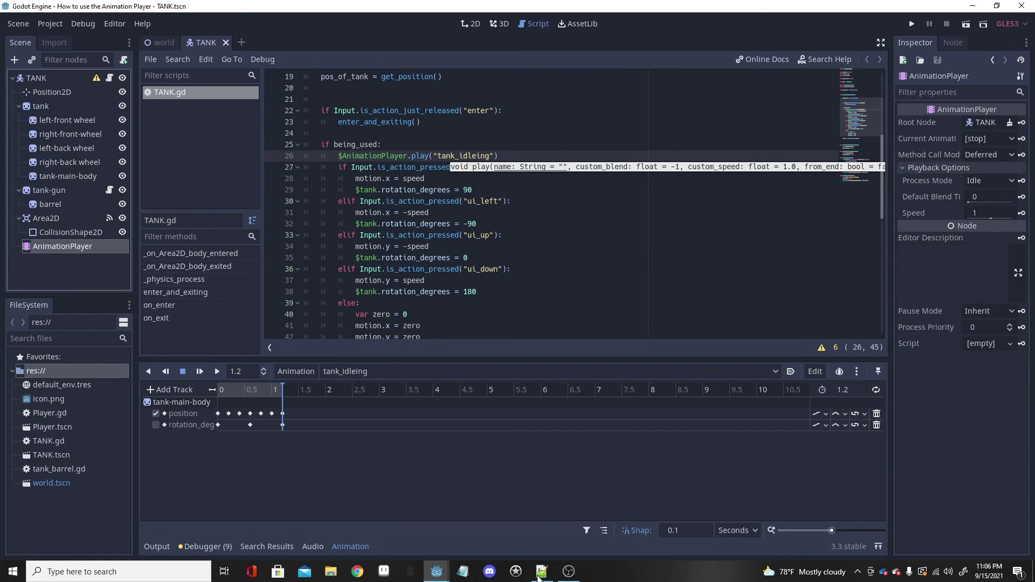
left_click(314, 429)
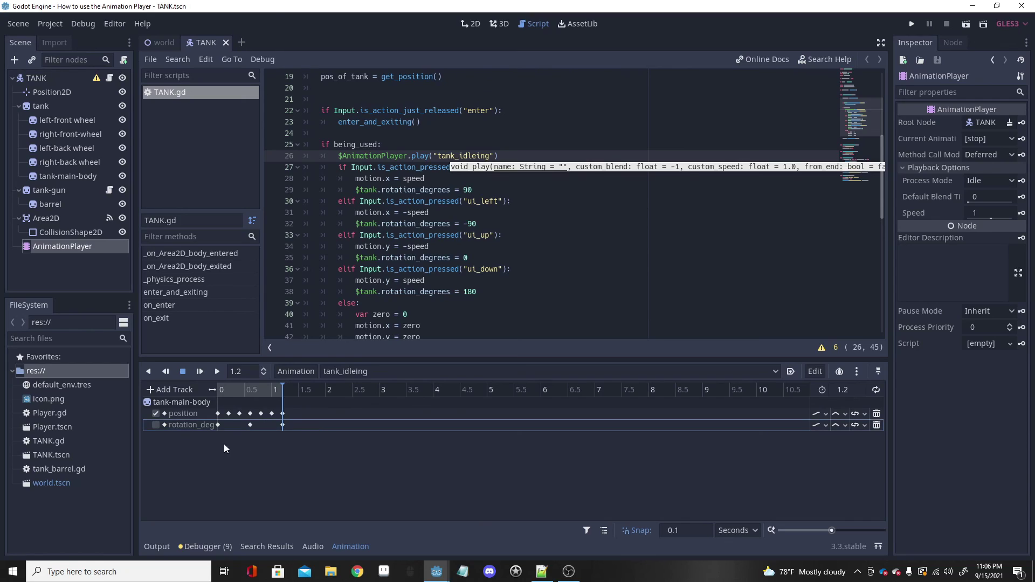
left_click(877, 425)
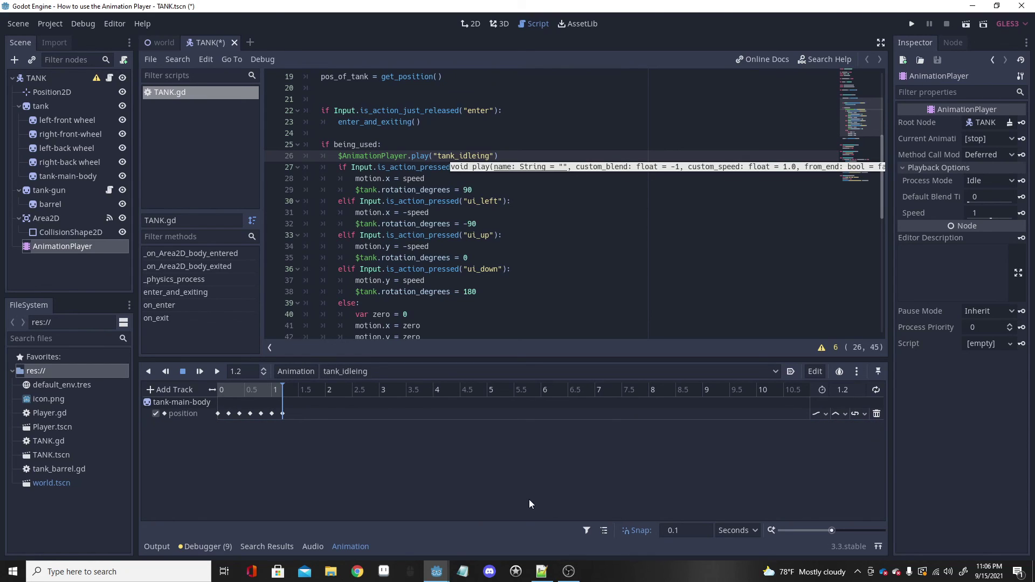
Play tank_idleing with animation looping turned on and watch it on the tank up close in the TANK scene's 2D view.
left_click(217, 369)
left_click(875, 389)
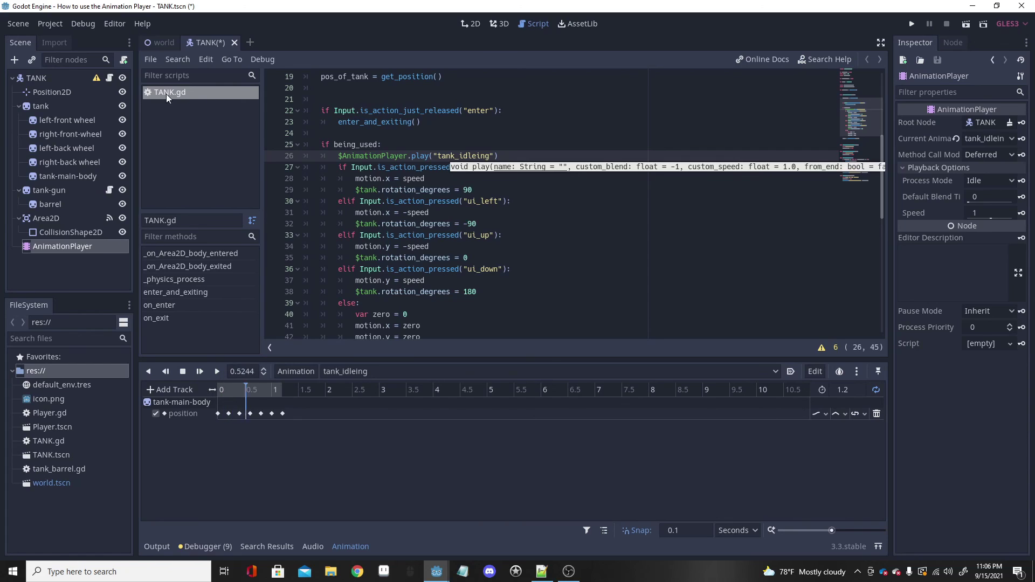
left_click(154, 44)
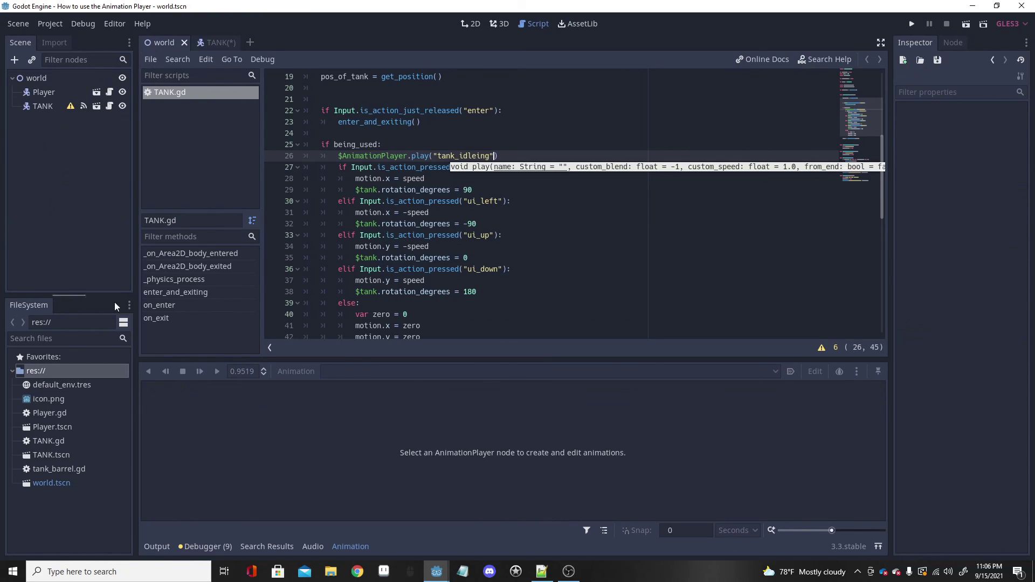
left_click(96, 106)
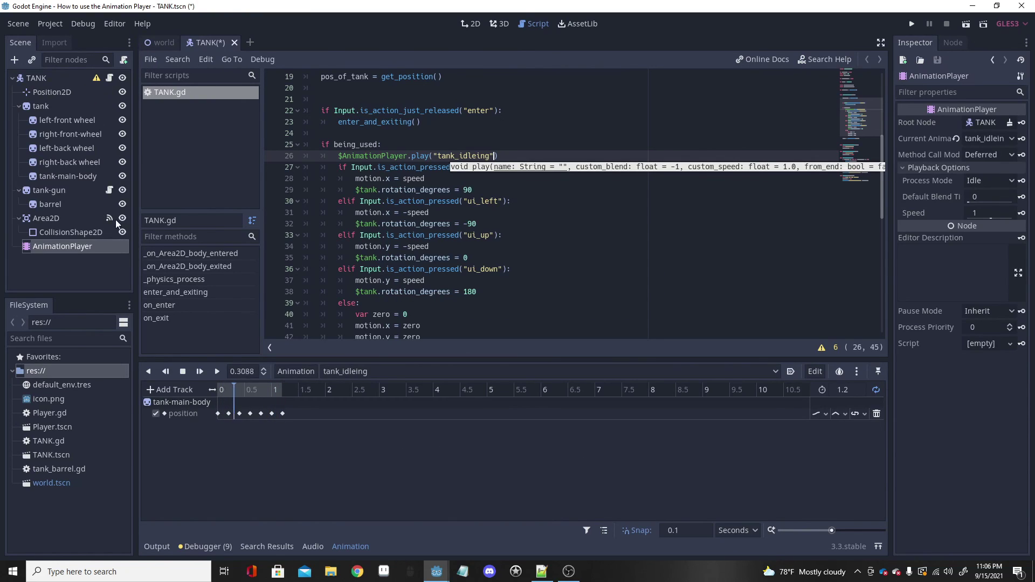
left_click(470, 23)
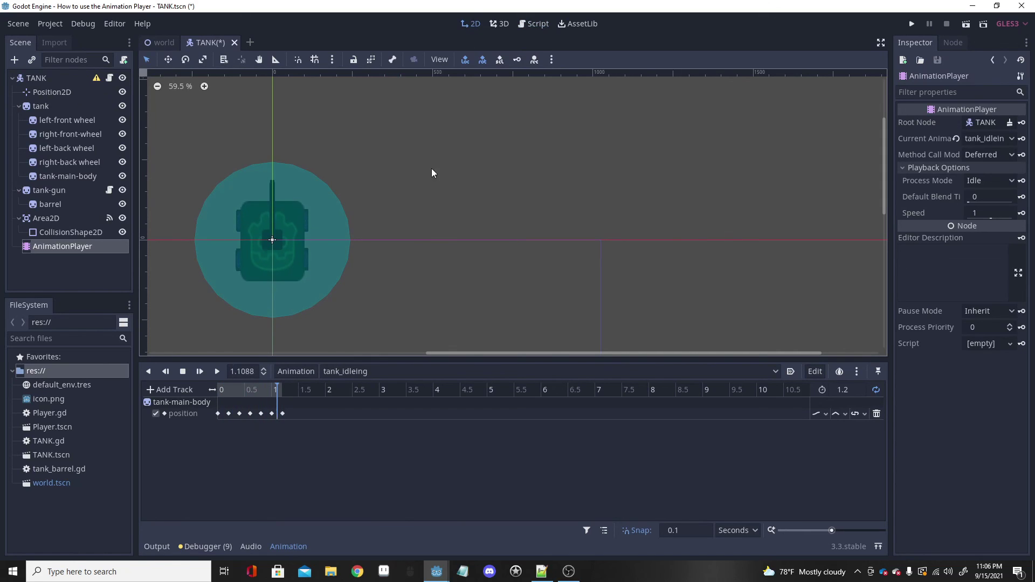
scroll(188, 308, "up", 2)
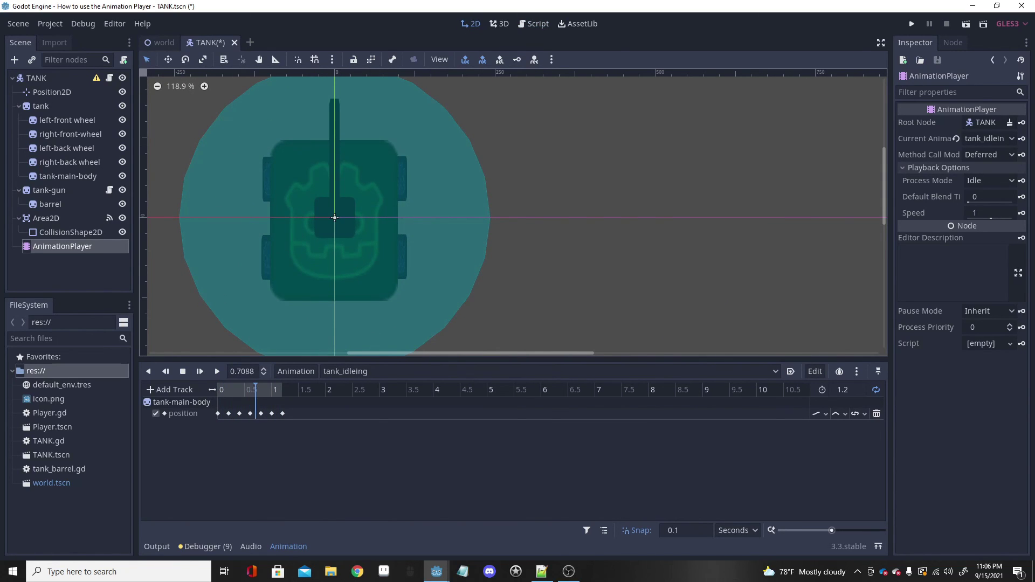